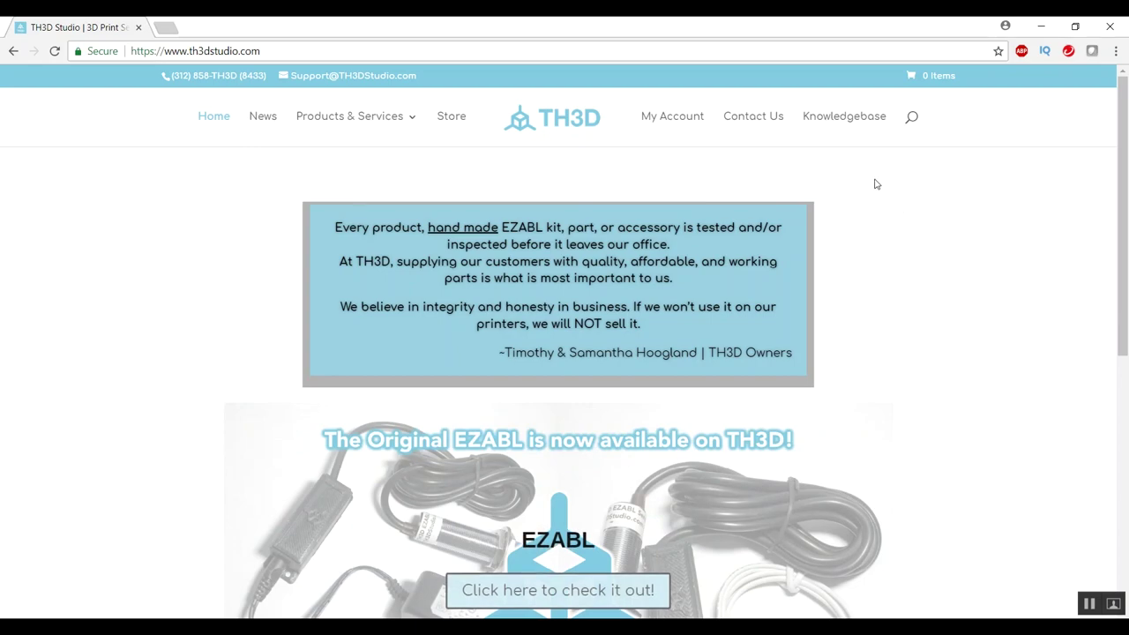
Open the TH3D Unified Firmware article for the Creality CR-10S in the site's knowledgebase
left_click(843, 117)
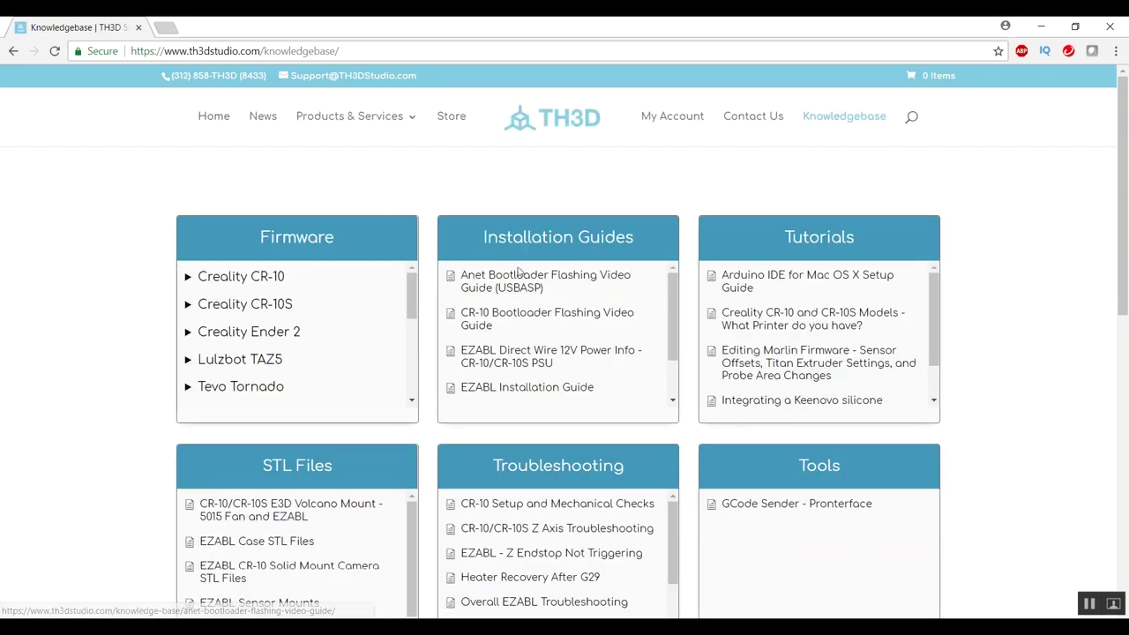
left_click(273, 305)
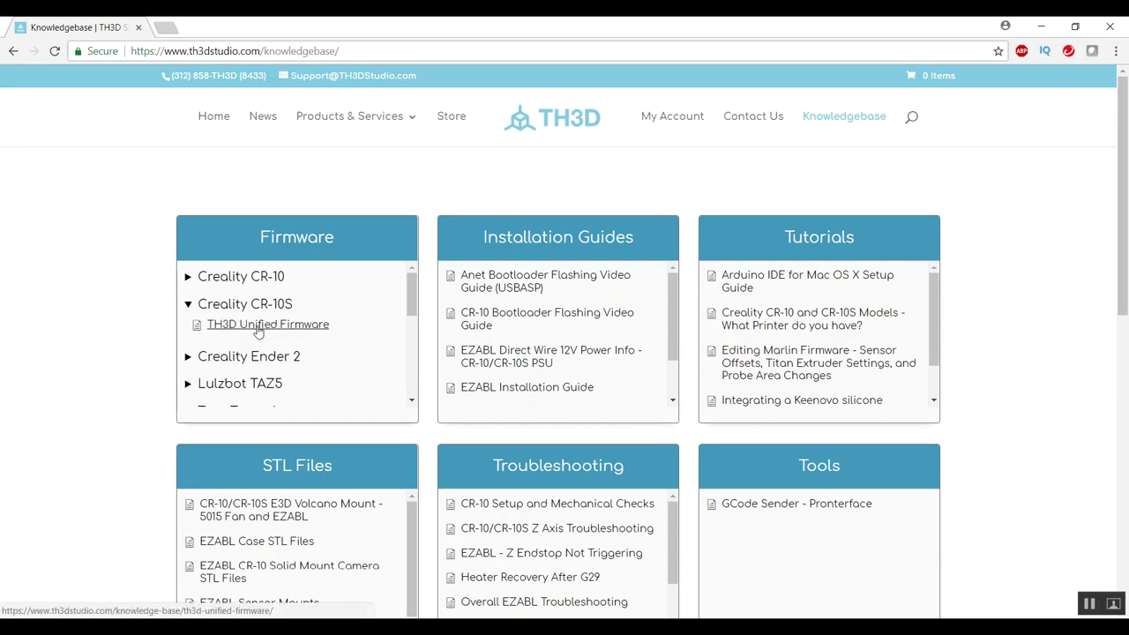
left_click(258, 326)
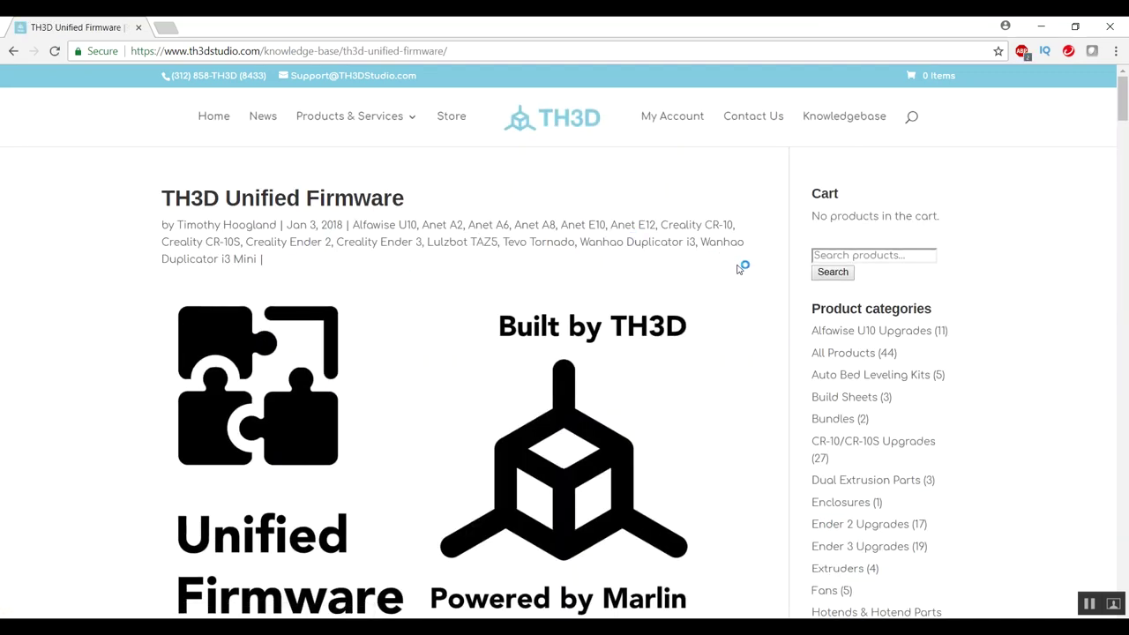
Review the firmware article's download contents, supported printer table, feature list and change log
scroll(739, 269, "down", 1)
scroll(741, 268, "down", 2)
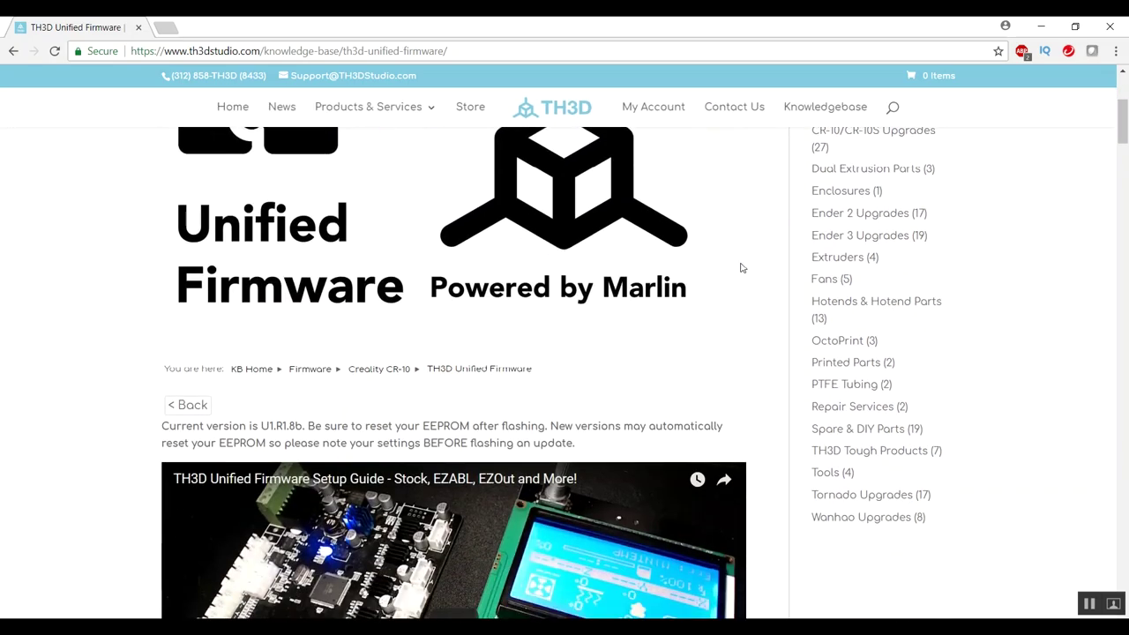
scroll(741, 268, "down", 6)
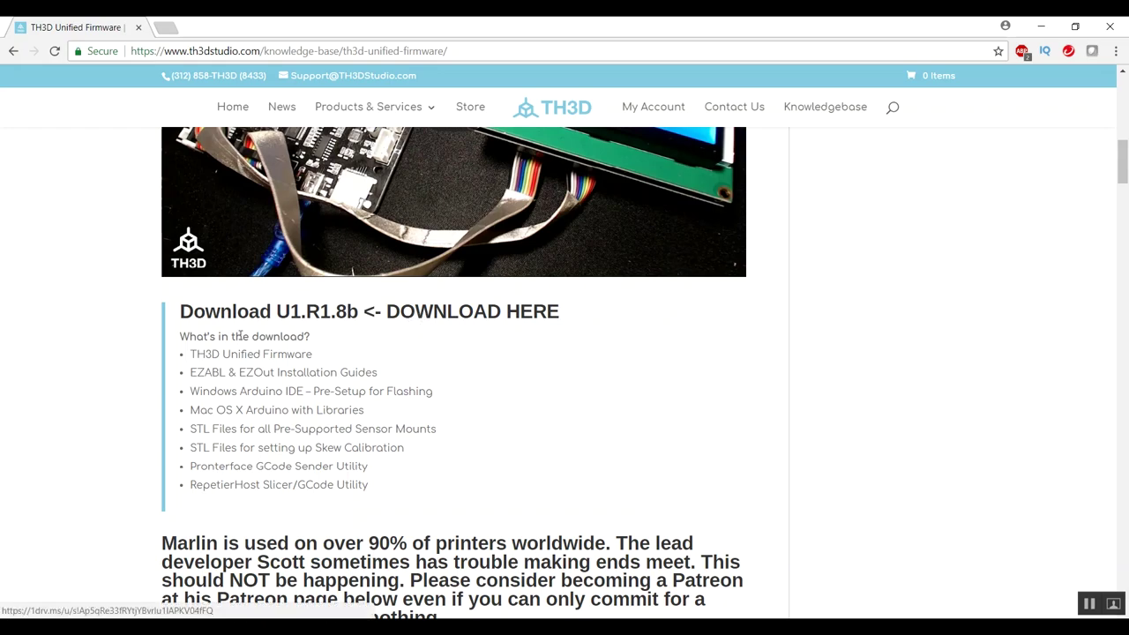
scroll(504, 345, "down", 6)
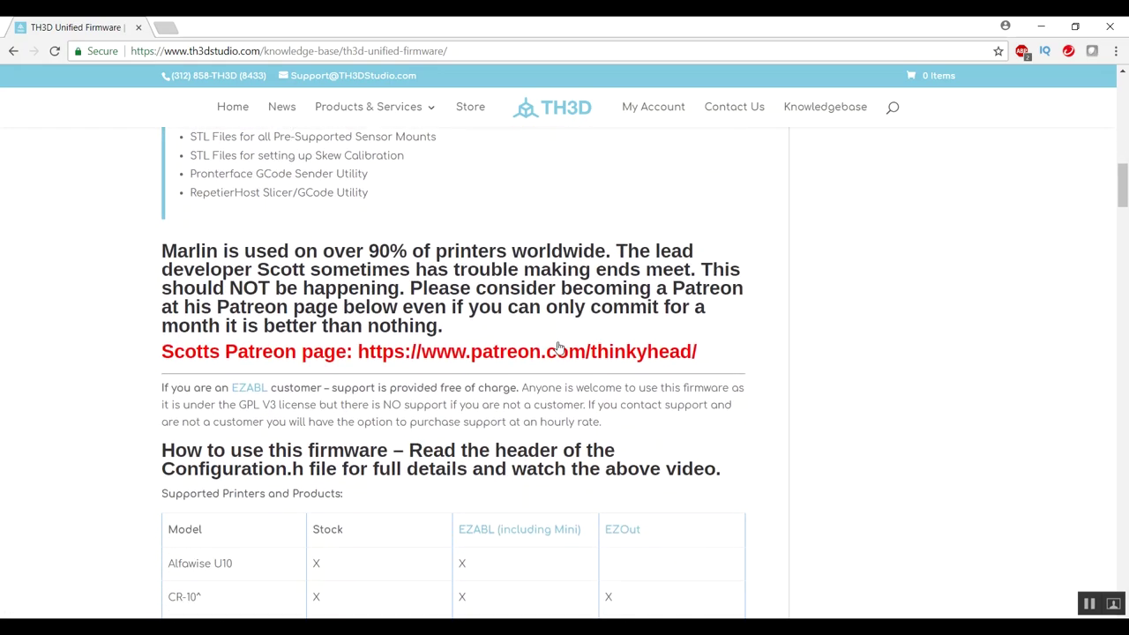
scroll(582, 353, "down", 12)
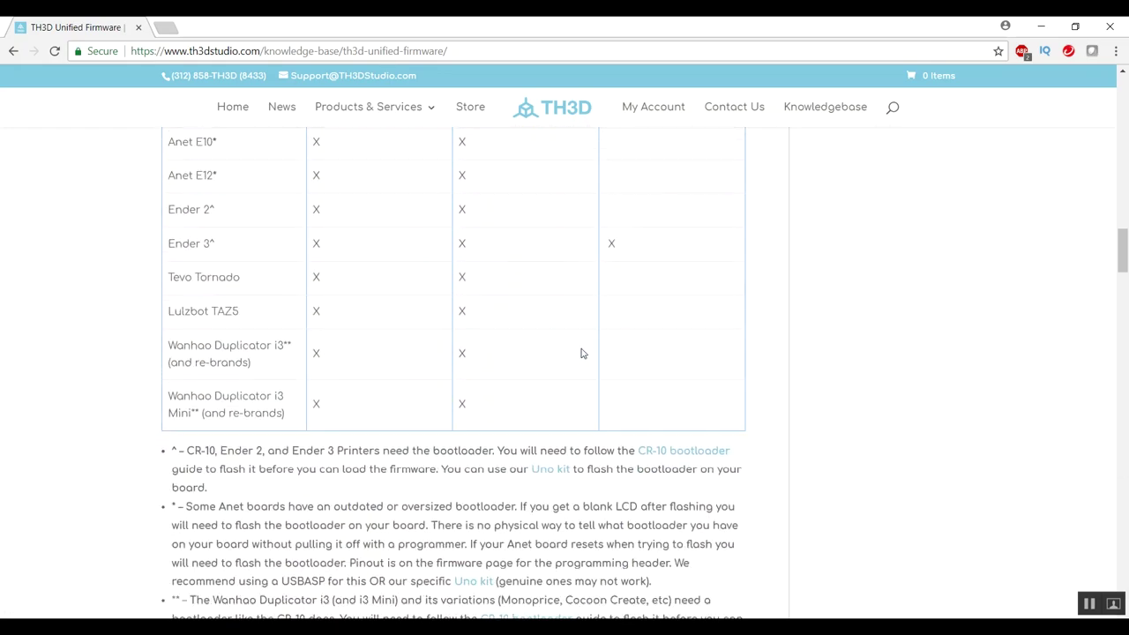
scroll(589, 353, "down", 10)
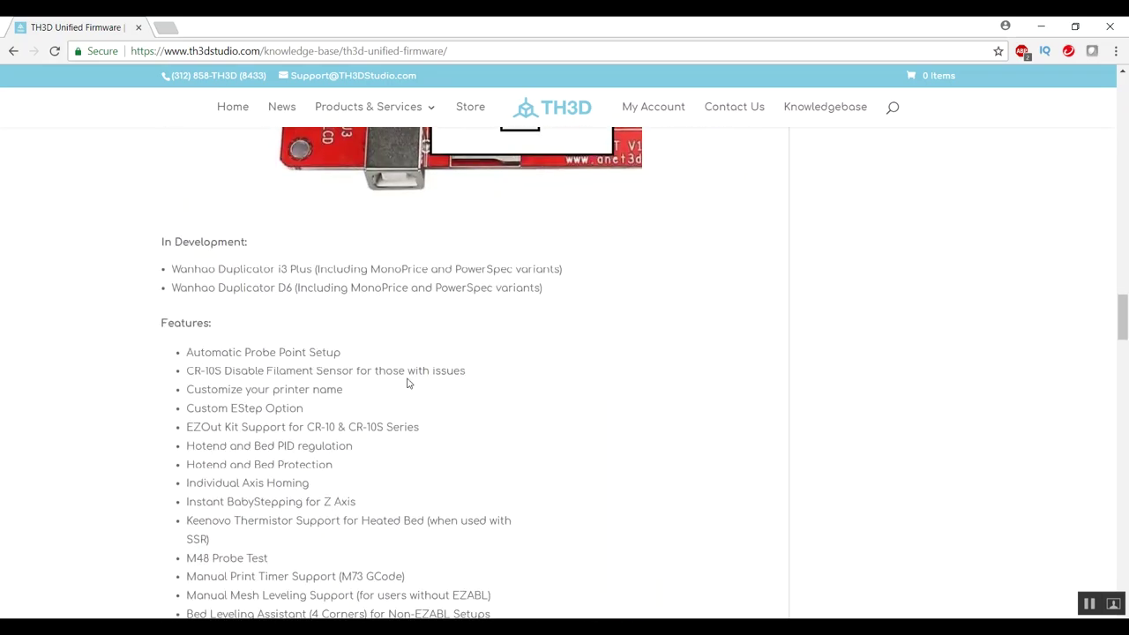
scroll(556, 375, "down", 5)
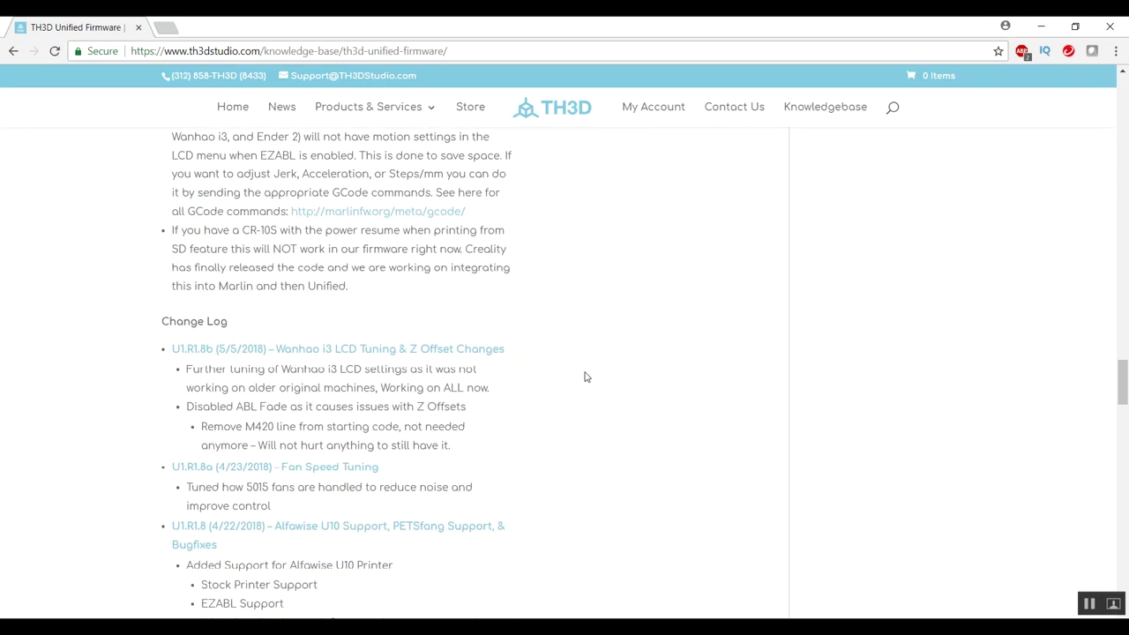
scroll(407, 226, "up", 1)
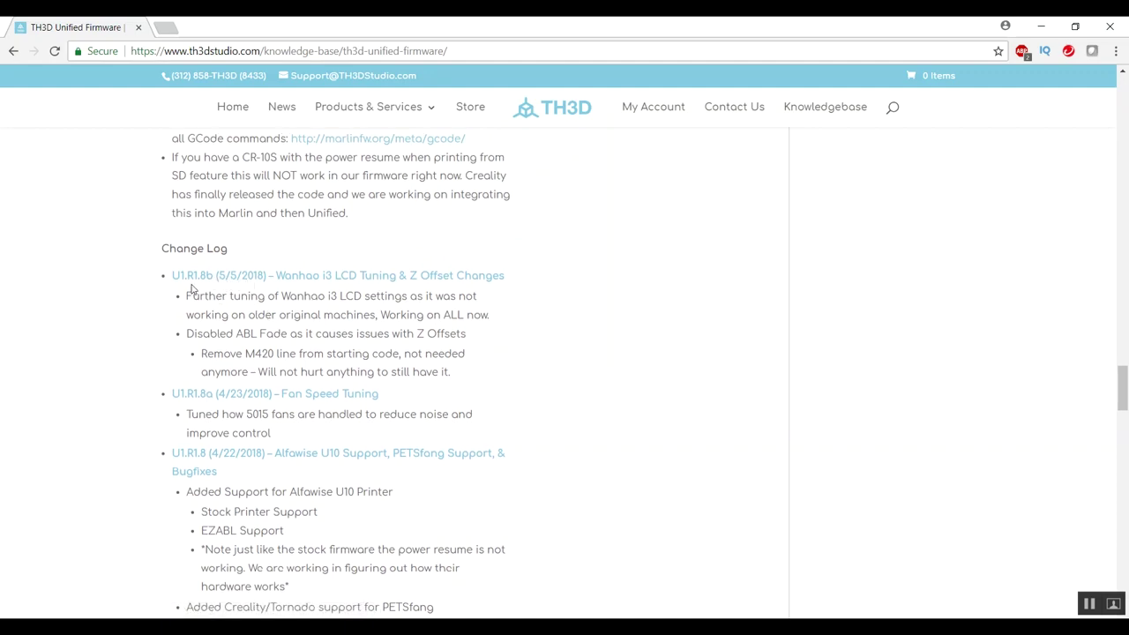
scroll(530, 306, "up", 15)
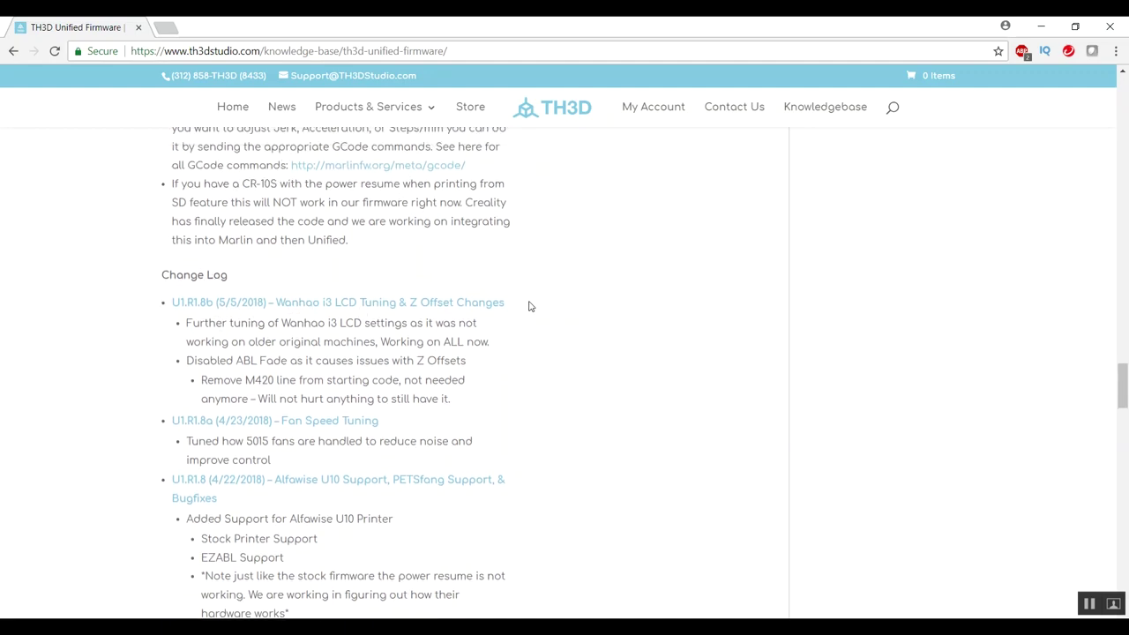
scroll(552, 331, "up", 20)
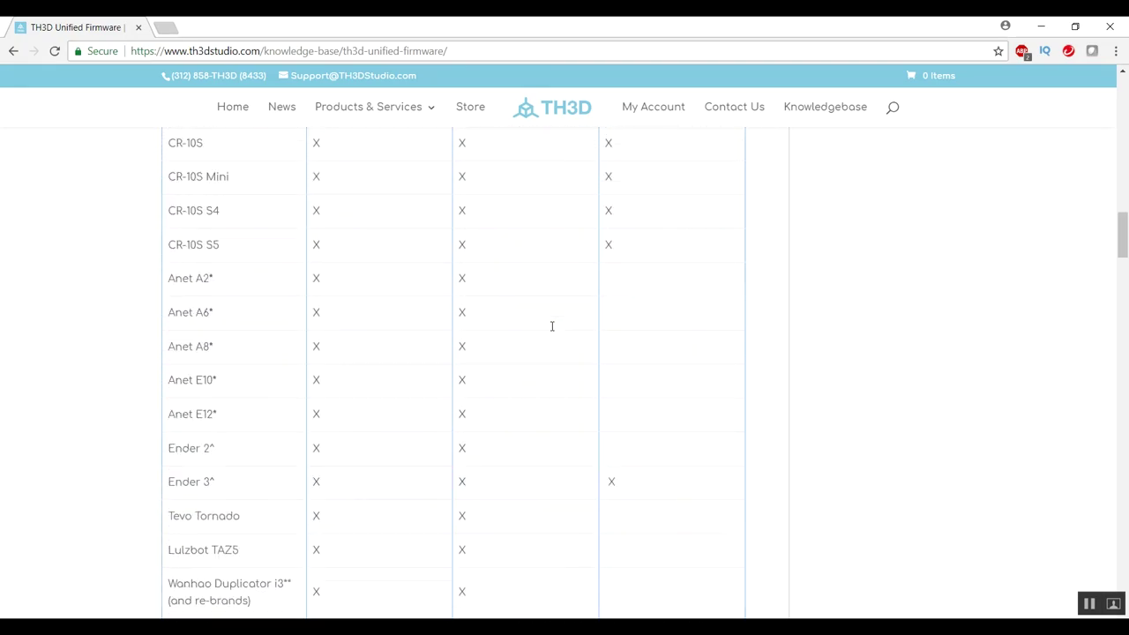
Start downloading TH3D_UFW_U1.R1.8b.zip from the article's OneDrive link, cancel the save and close the browser
scroll(552, 331, "down", 3)
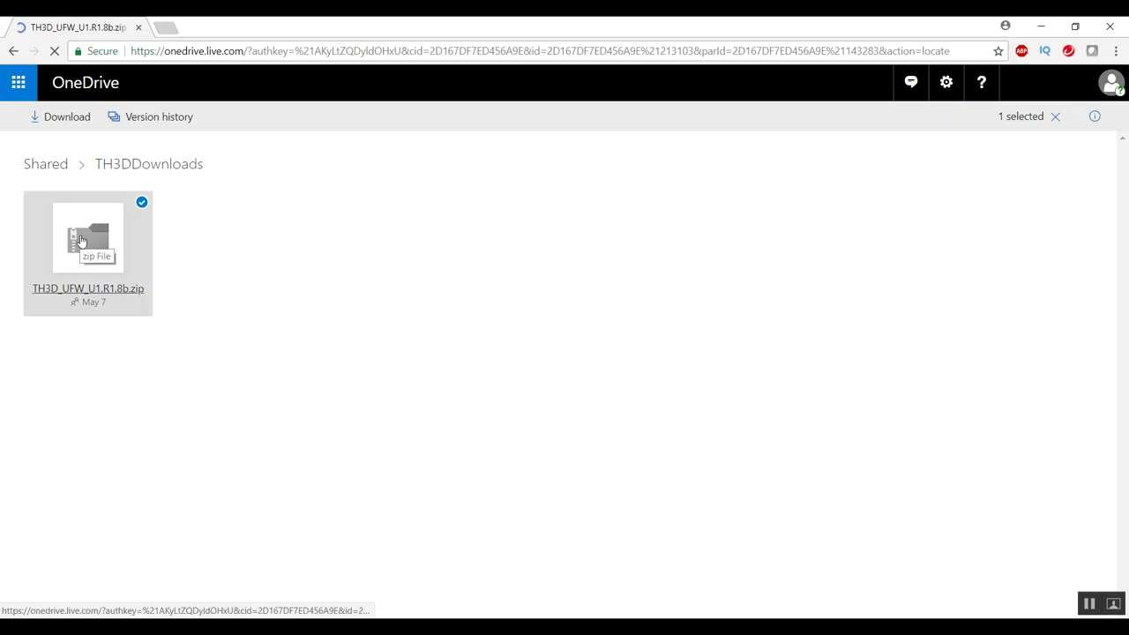
left_click(80, 240)
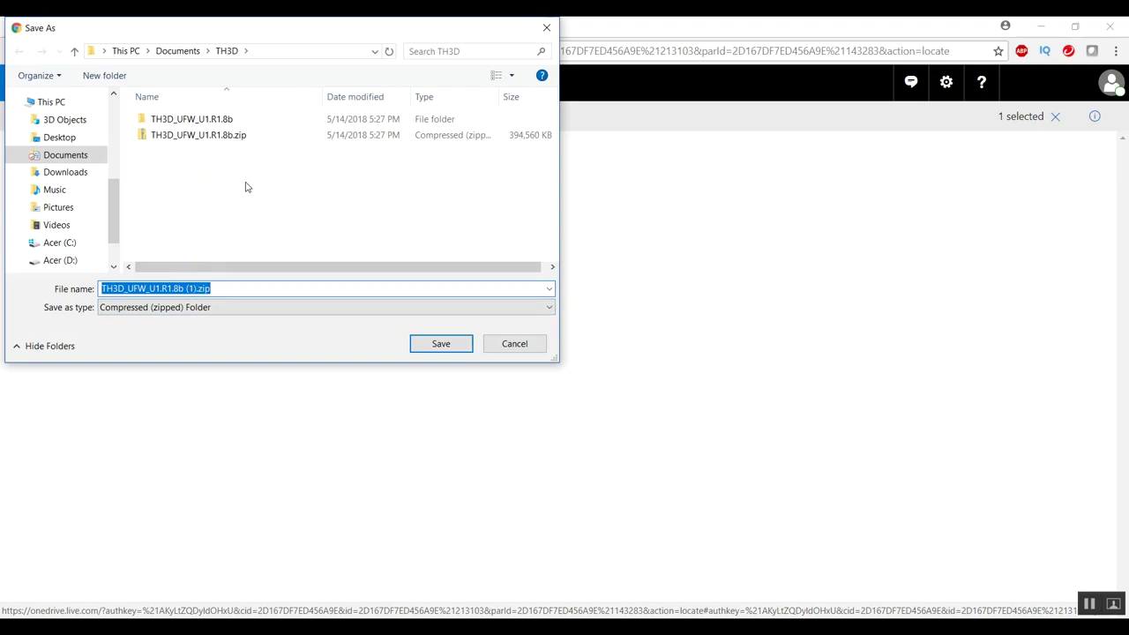
left_click(514, 344)
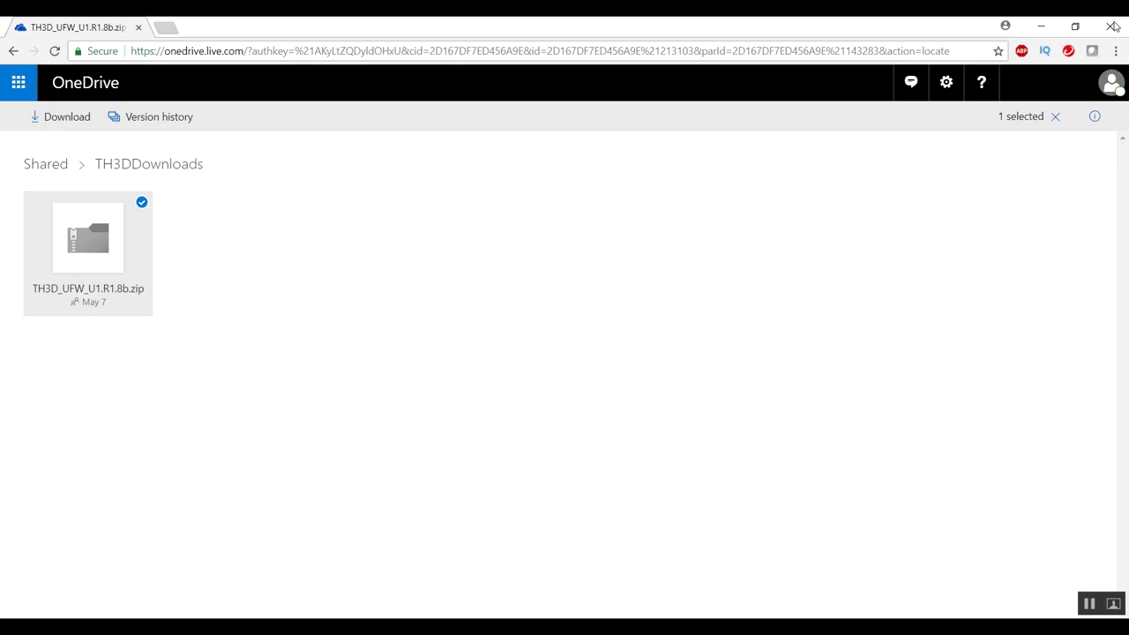
left_click(1113, 26)
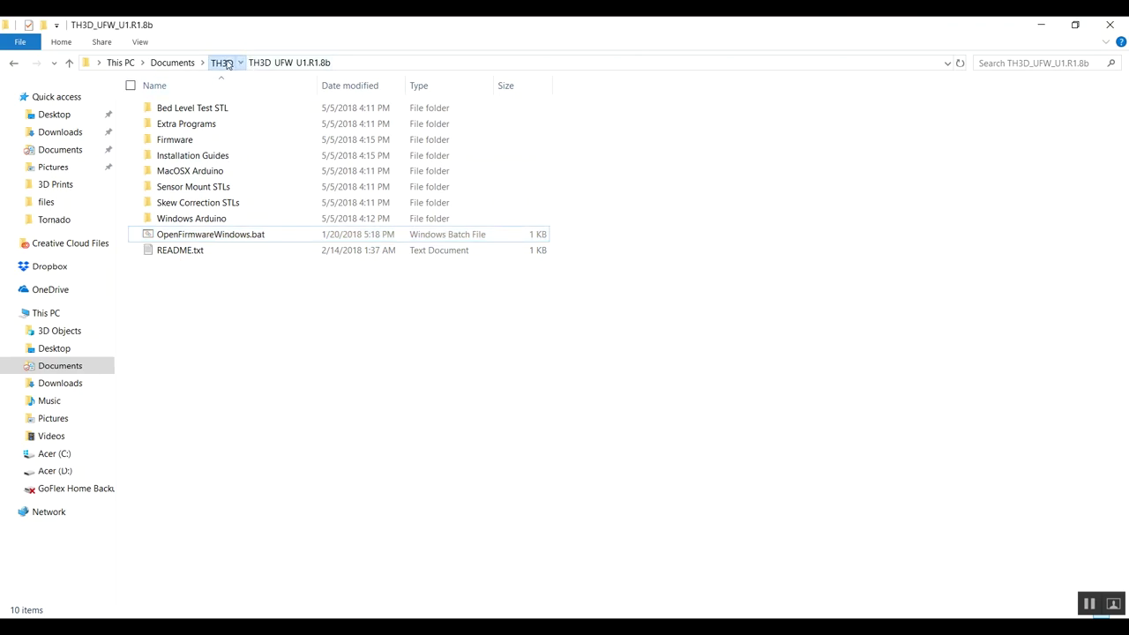
Check the 7-Zip extraction options for TH3D_UFW_U1.R1.8b.zip in the TH3D folder, and reopen the extracted TH3D_UFW_U1.R1.8b folder
left_click(222, 63)
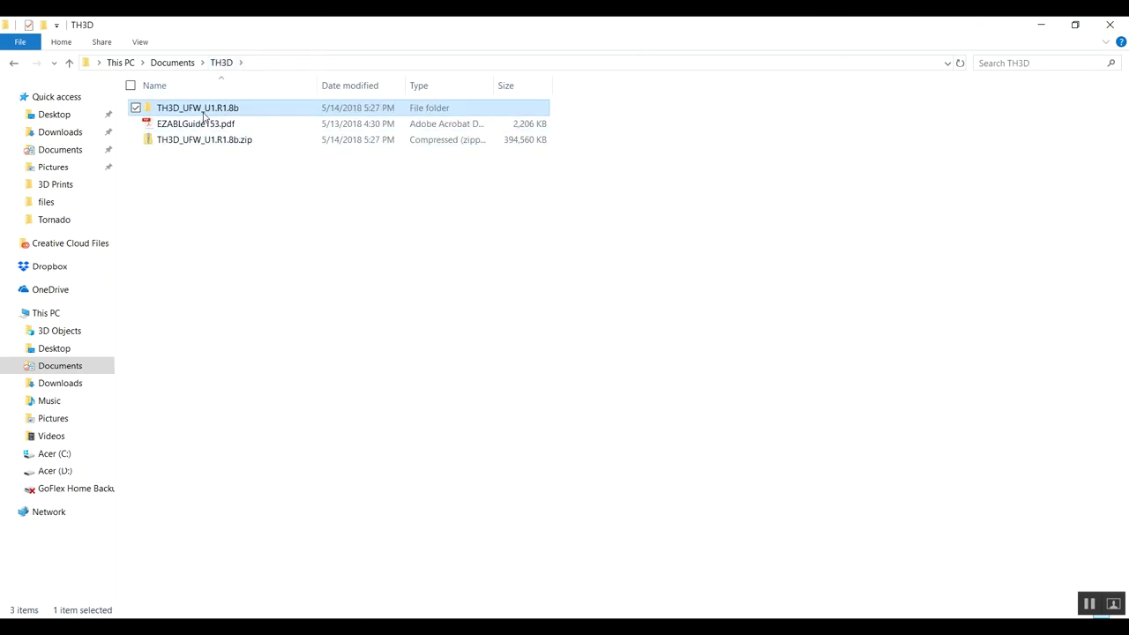
left_click(221, 178)
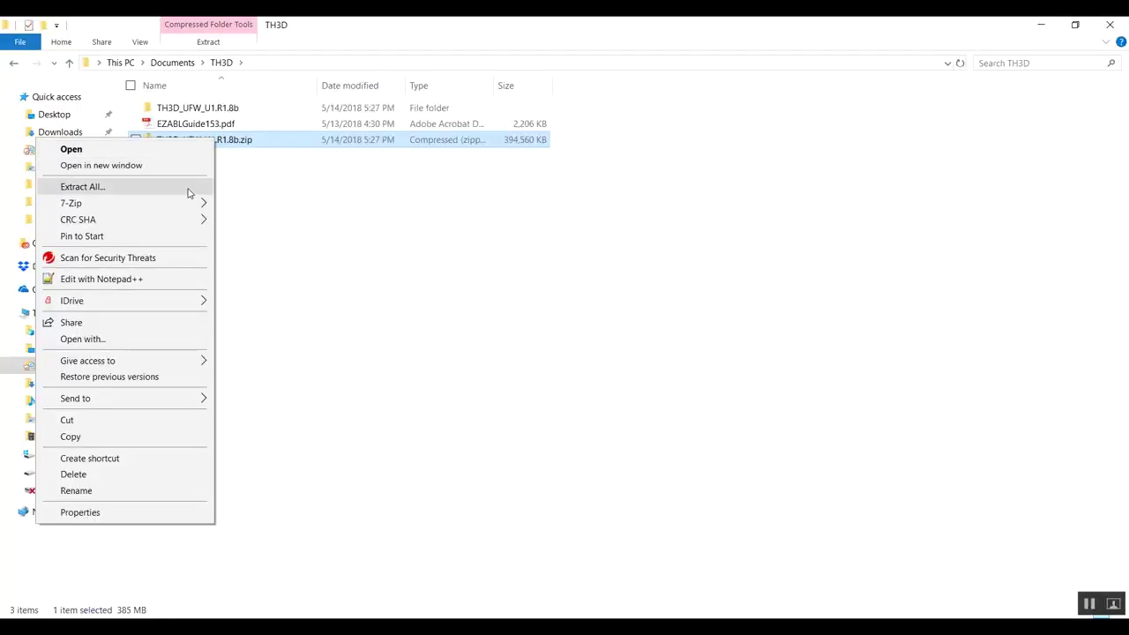
mouse_move(185, 202)
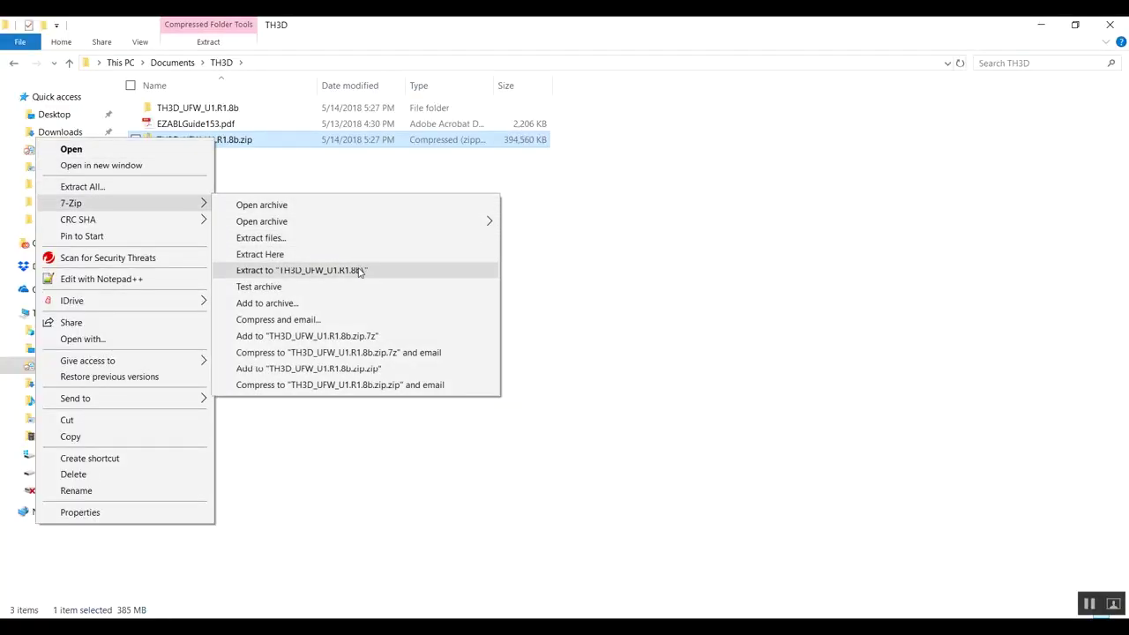
left_click(623, 178)
double_click(231, 109)
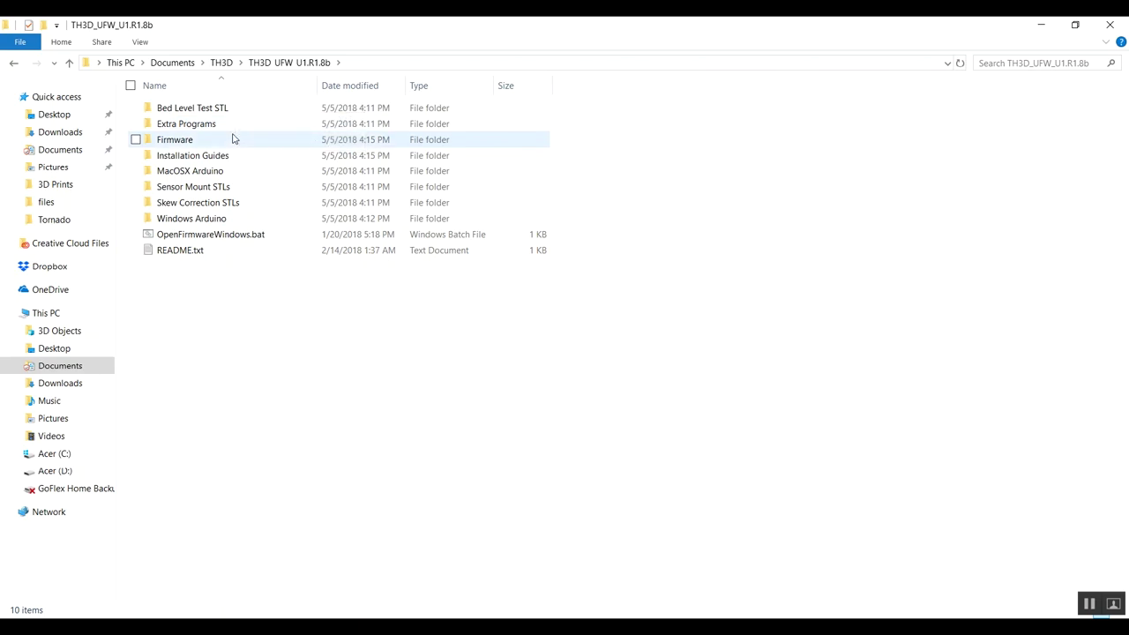
Run OpenFirmwareWindows.bat to load the firmware in the Arduino IDE, maximize it and show the Configuration.h file
mouse_move(234, 148)
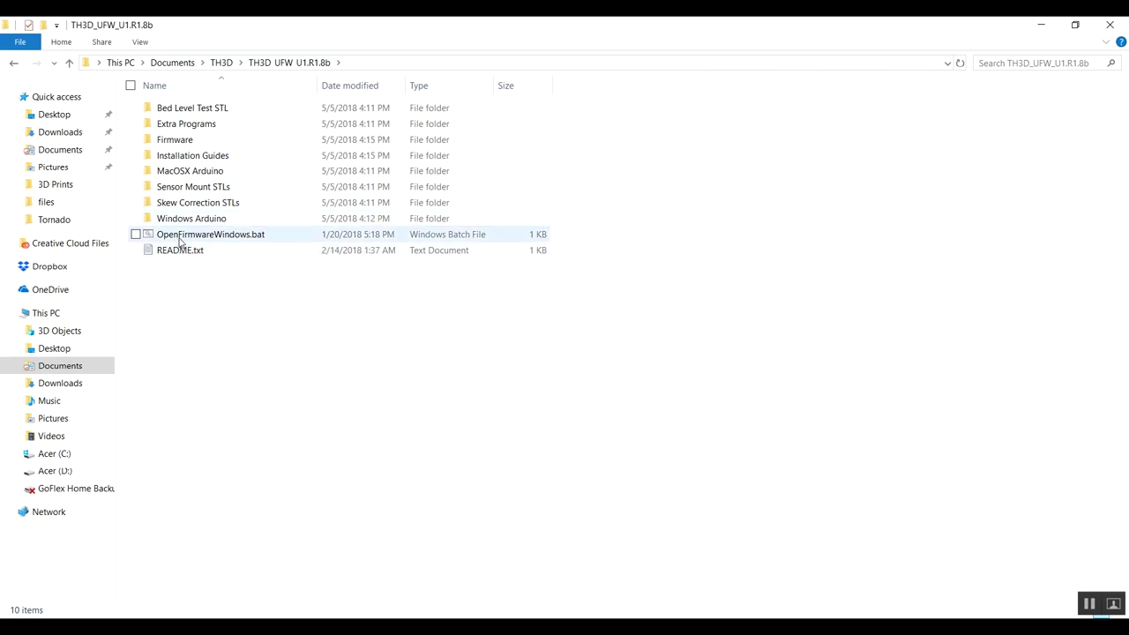
mouse_move(225, 239)
double_click(224, 236)
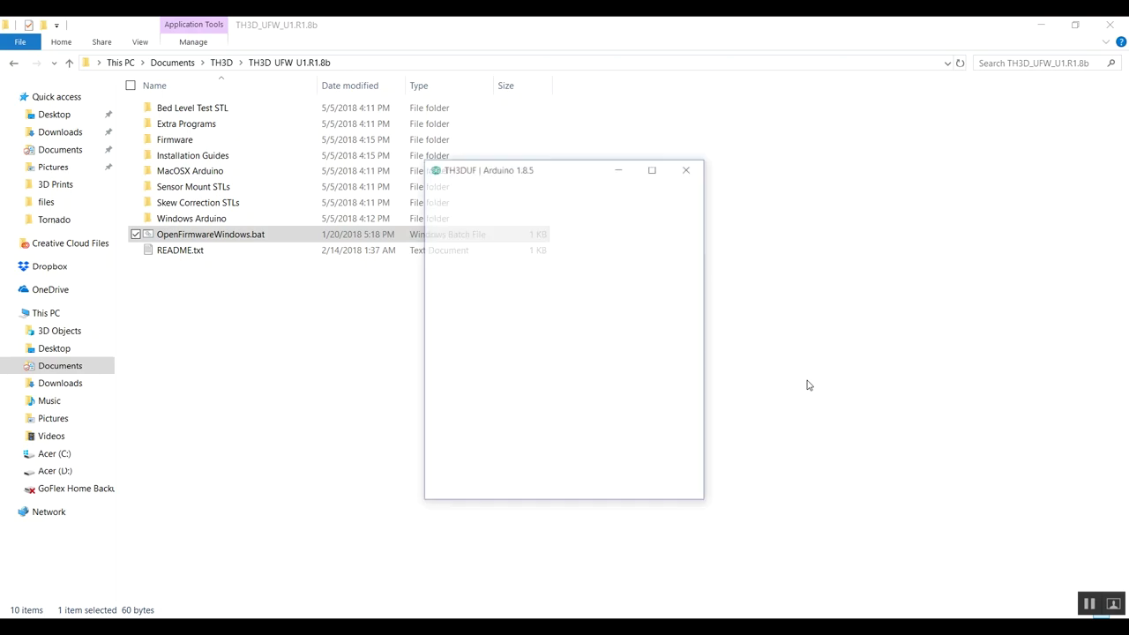
left_click(654, 168)
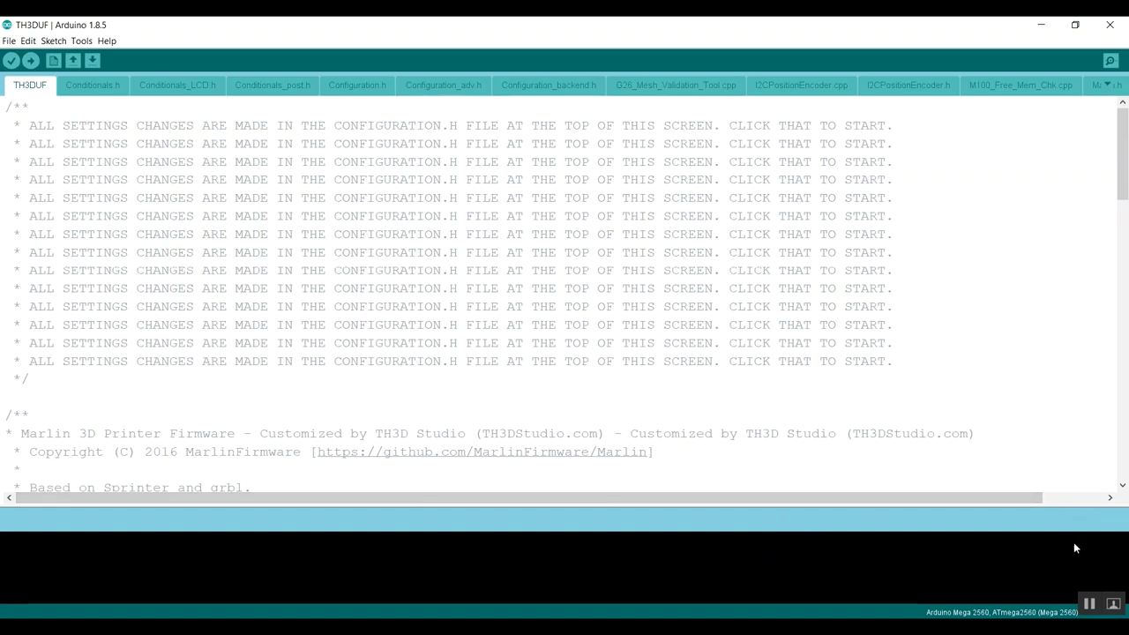
left_click(358, 86)
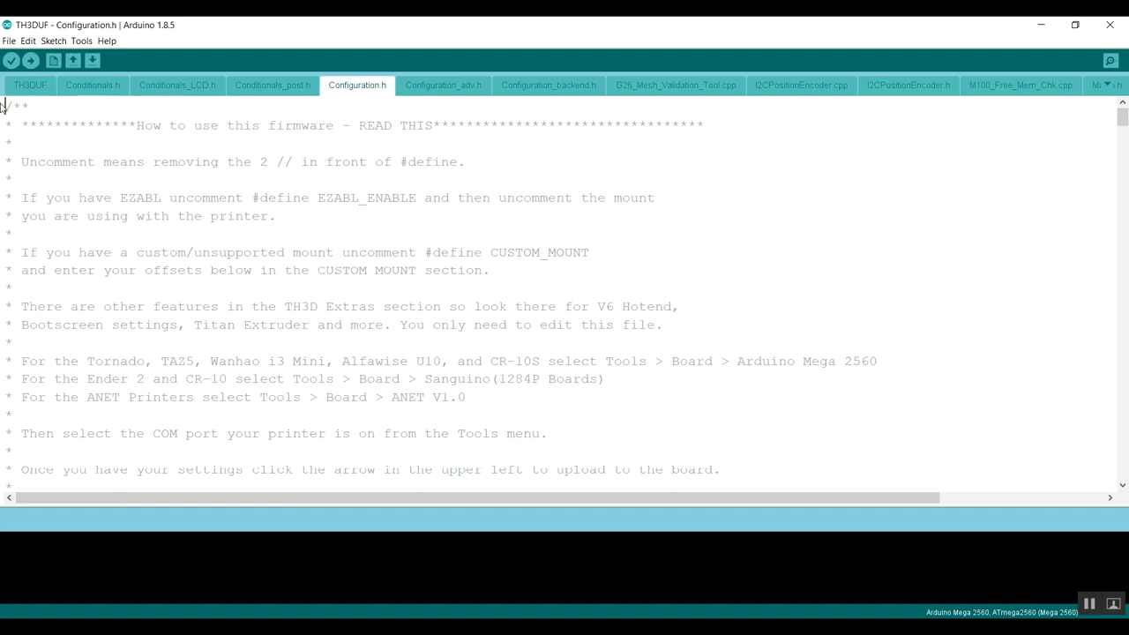
Turn on the display of line numbers in the Arduino preferences
left_click(8, 40)
left_click(53, 215)
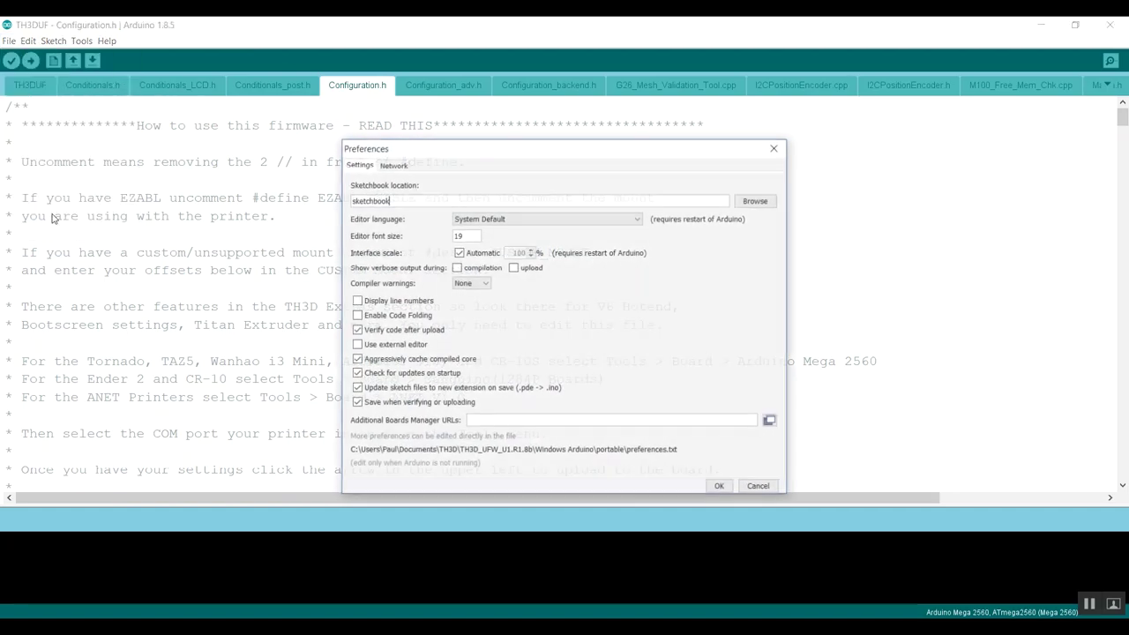
left_click(356, 301)
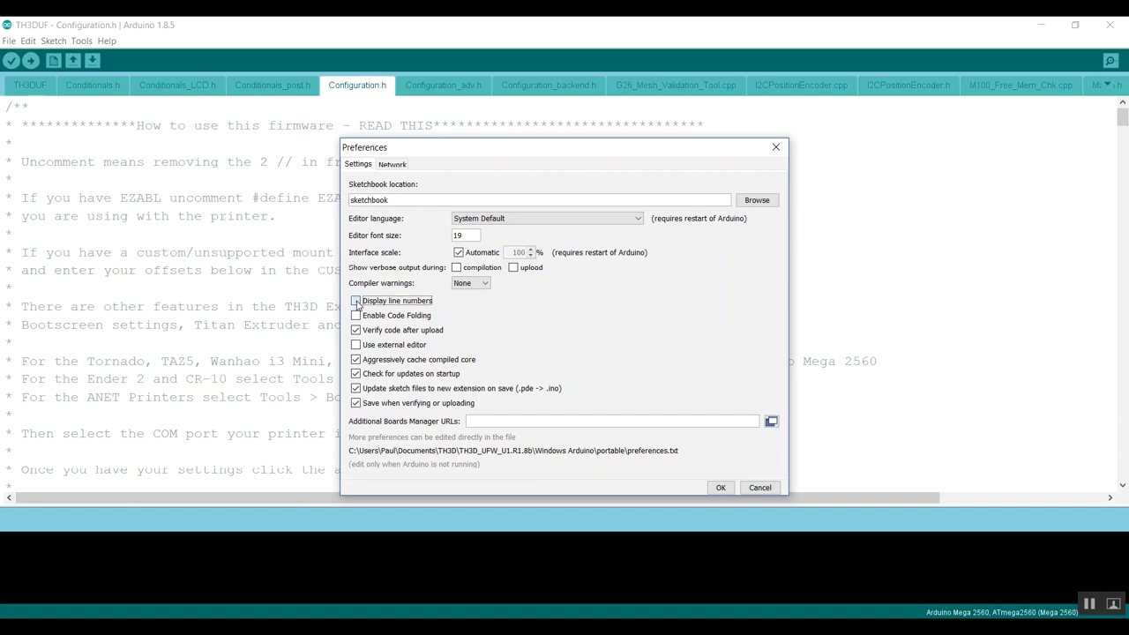
left_click(721, 488)
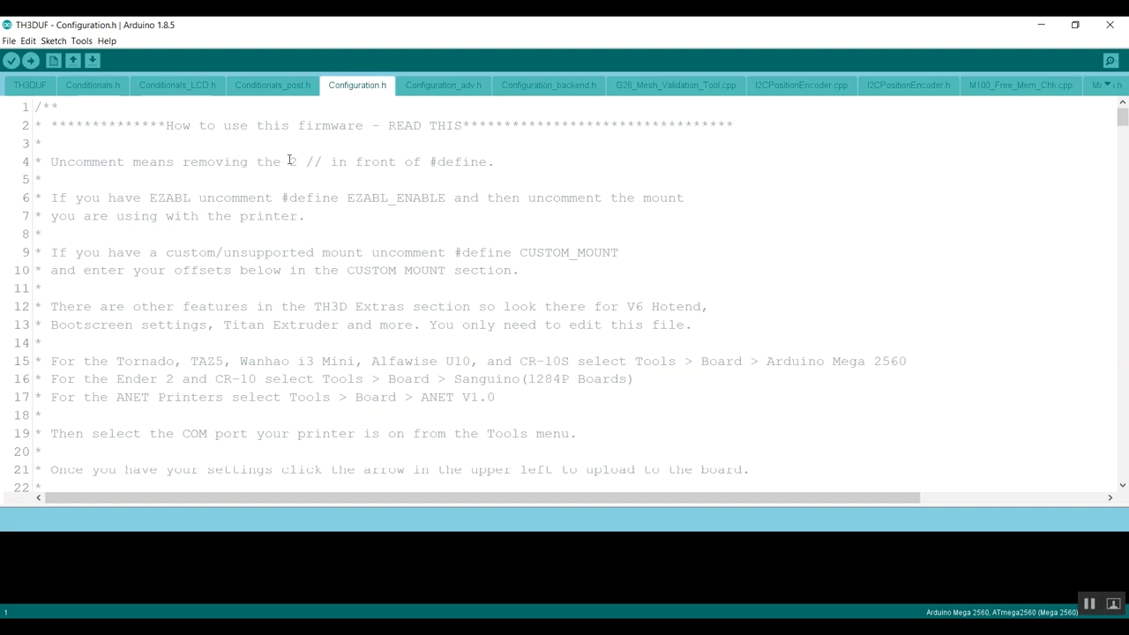
Read the usage instructions and caution notes in the header of Configuration.h
left_click_drag(291, 163, 325, 162)
left_click(356, 197)
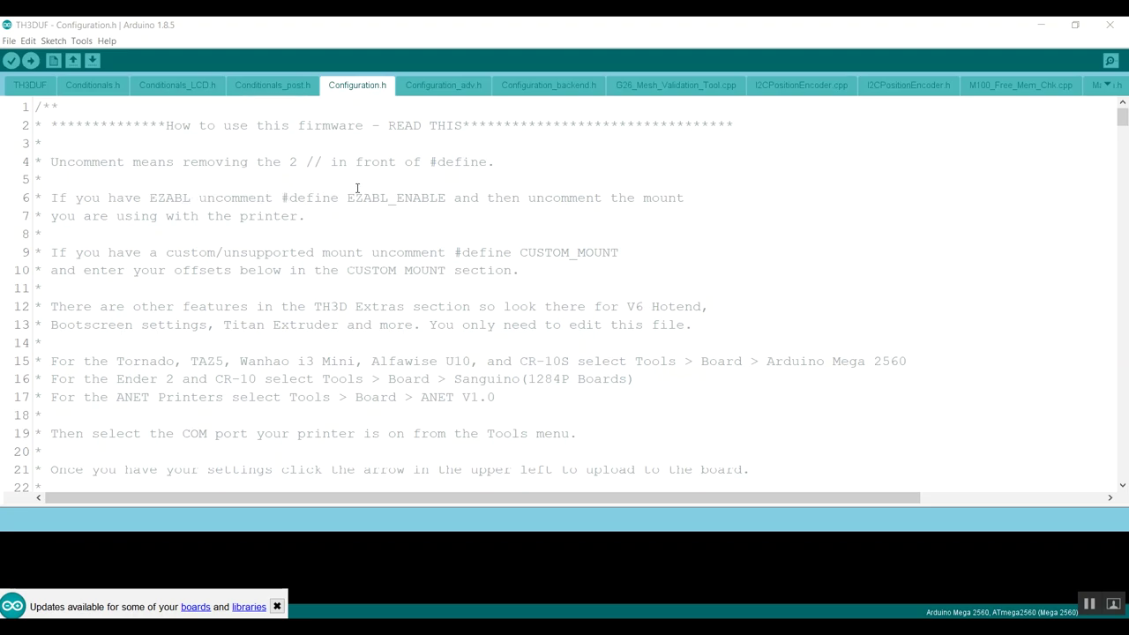
left_click(383, 238)
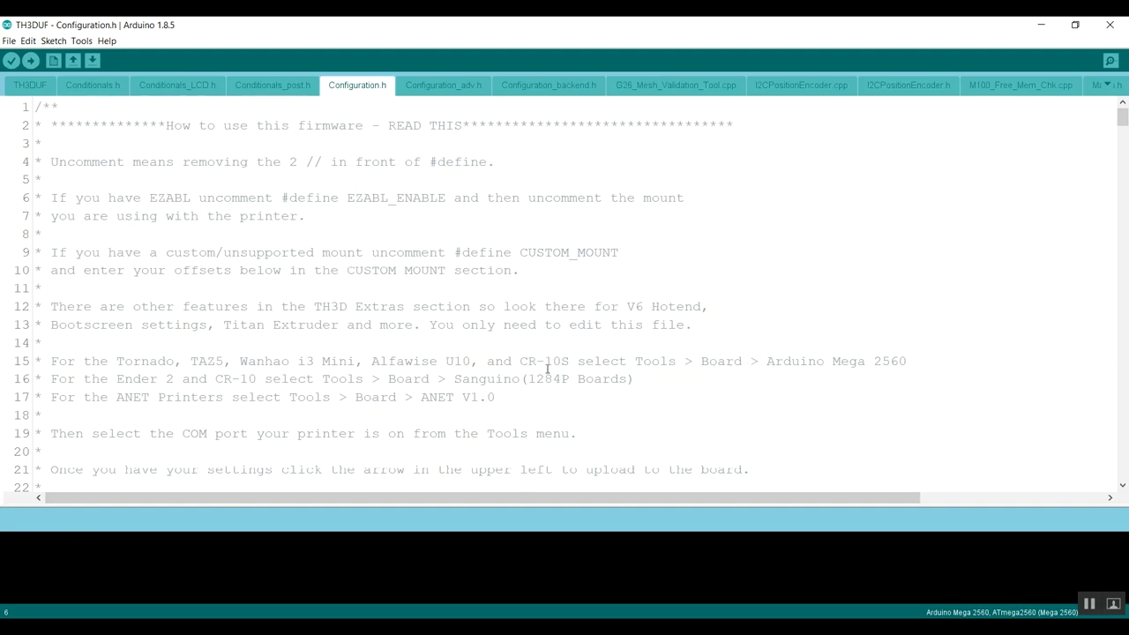
scroll(499, 353, "down", 1)
scroll(499, 353, "down", 5)
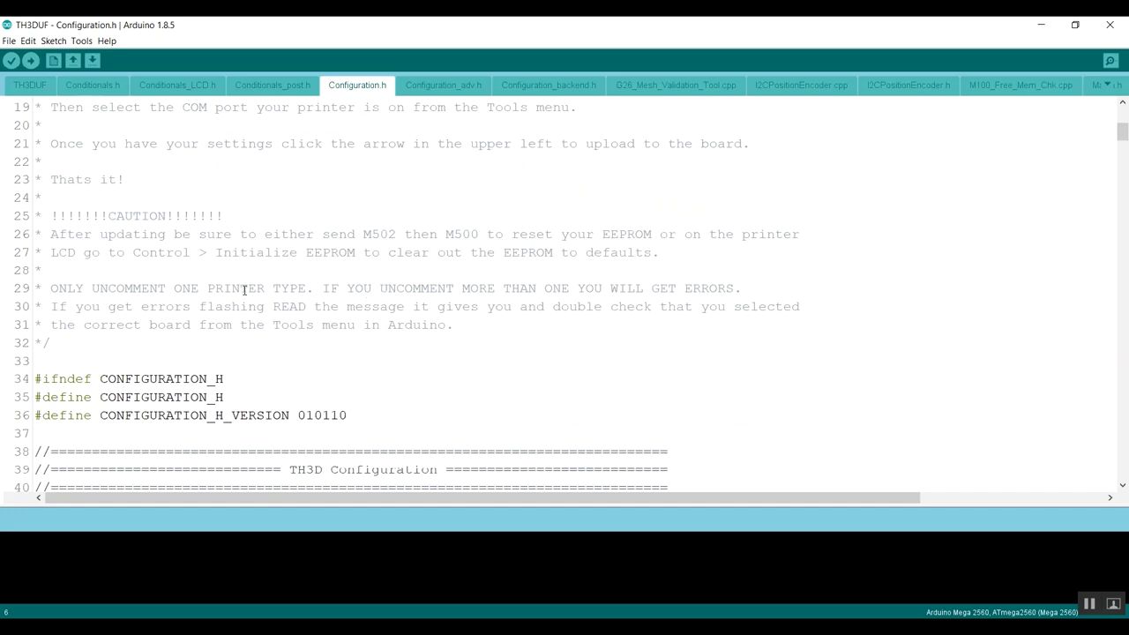
Uncomment the CR10S and CR10S_NOFILAMENTSENSOR defines in the Creality CR-10S options of Configuration.h
scroll(244, 290, "down", 5)
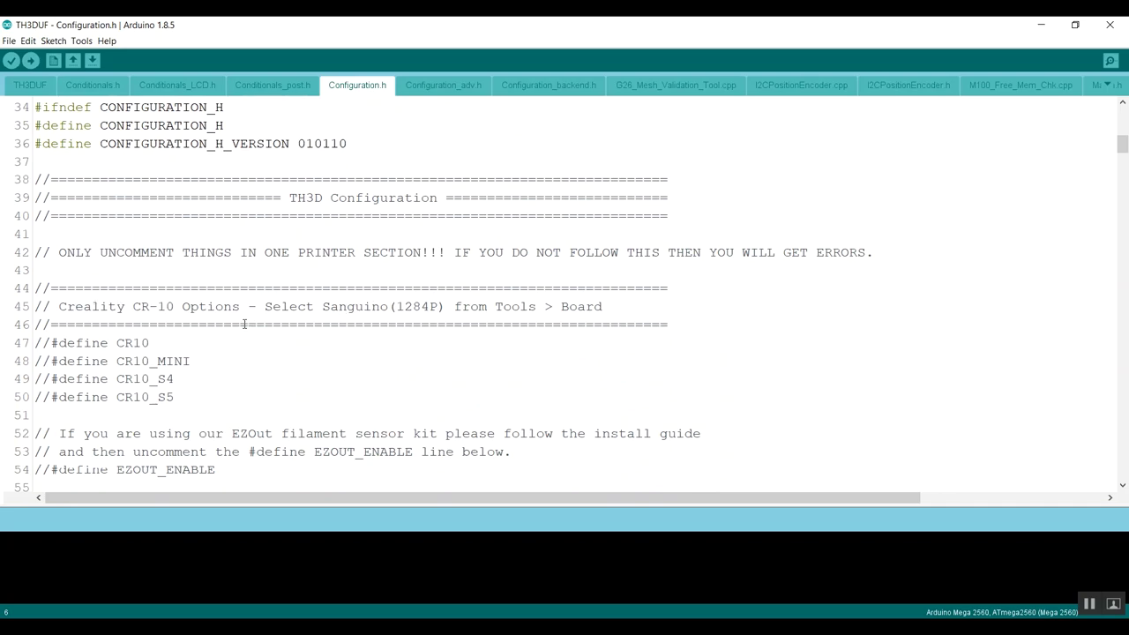
scroll(244, 323, "down", 7)
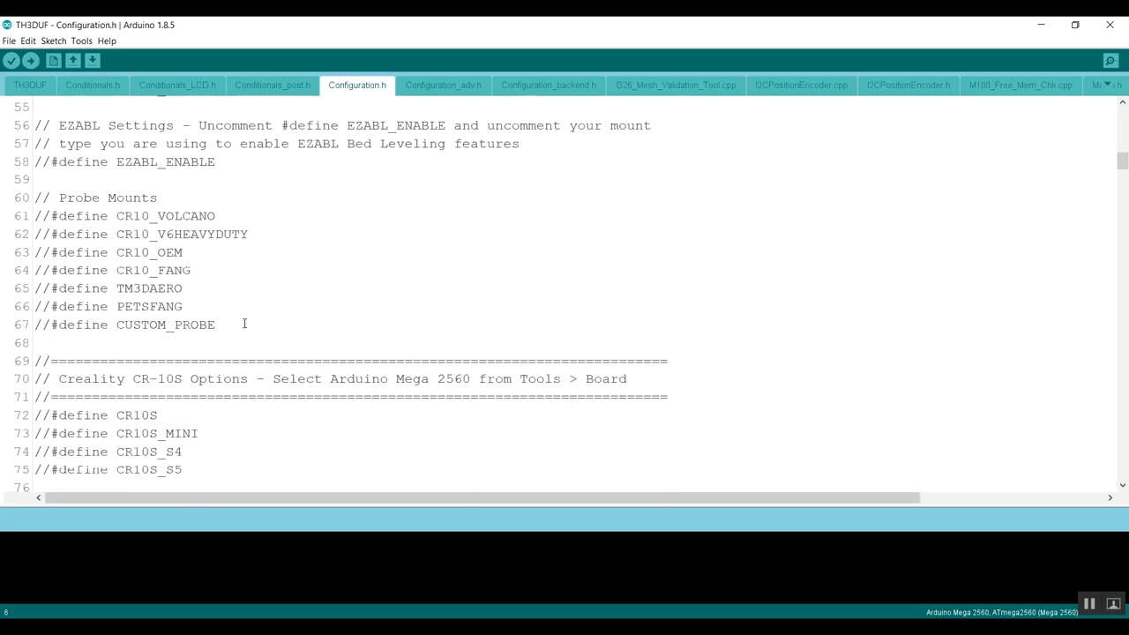
scroll(214, 249, "down", 4)
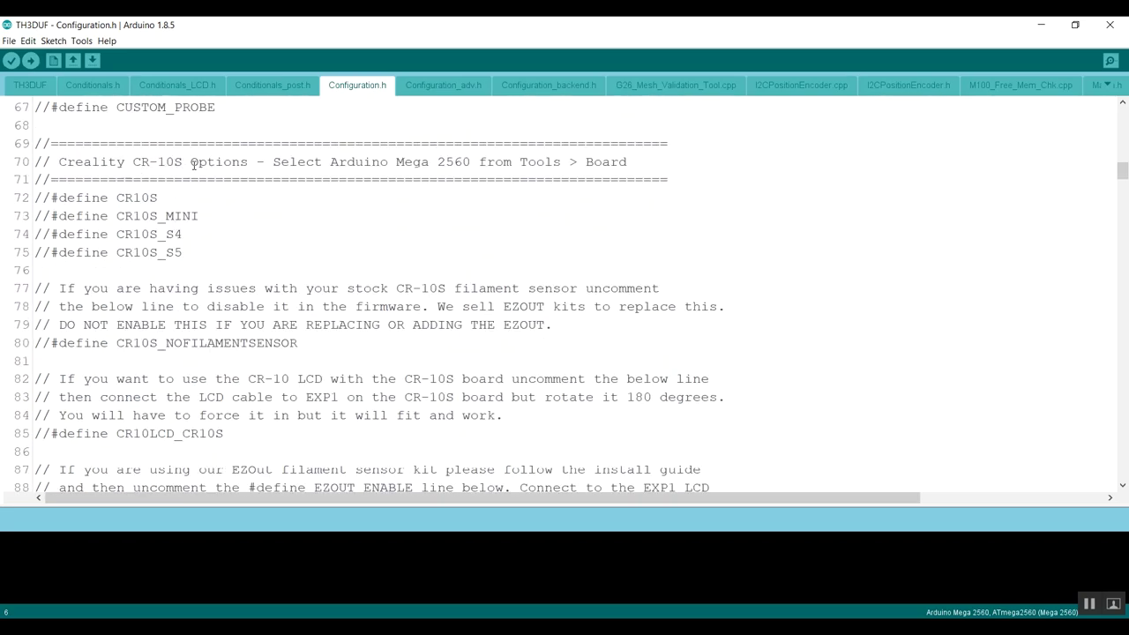
left_click(35, 197)
key("Delete")
key("Delete")
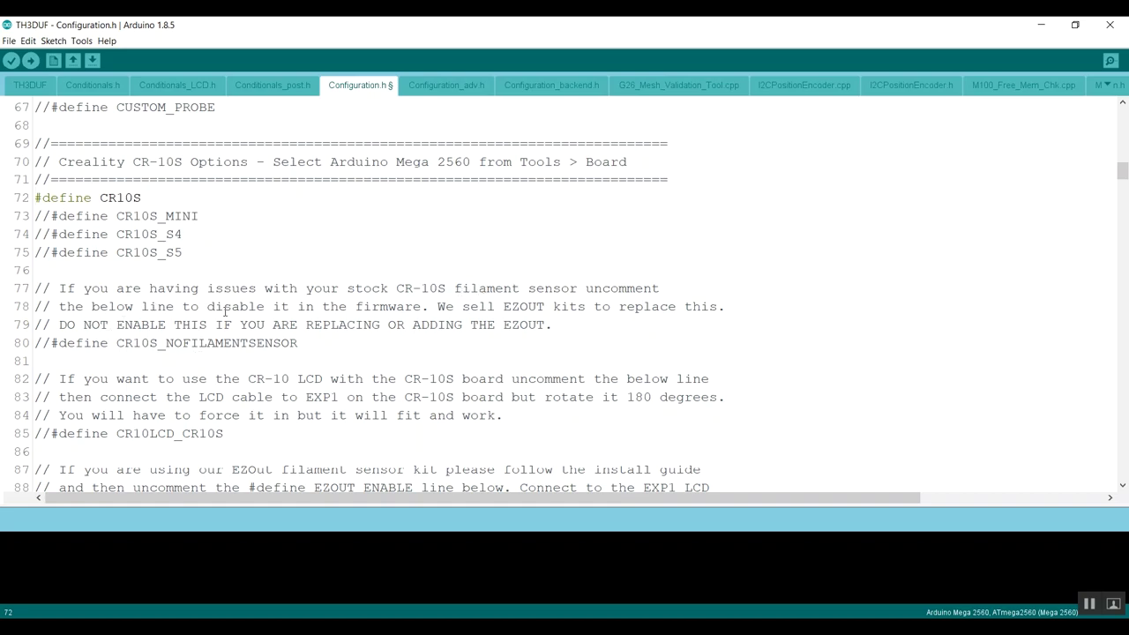
left_click(33, 343)
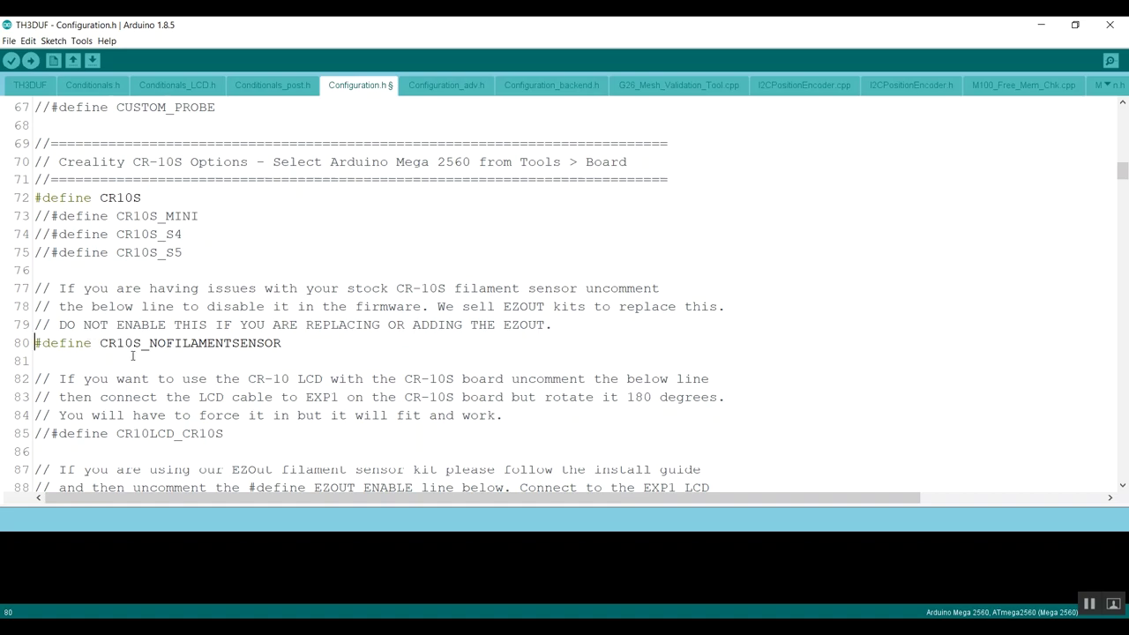
Uncomment the EZABL_ENABLE define in the Creality CR-10S options of Configuration.h
scroll(132, 353, "down", 2)
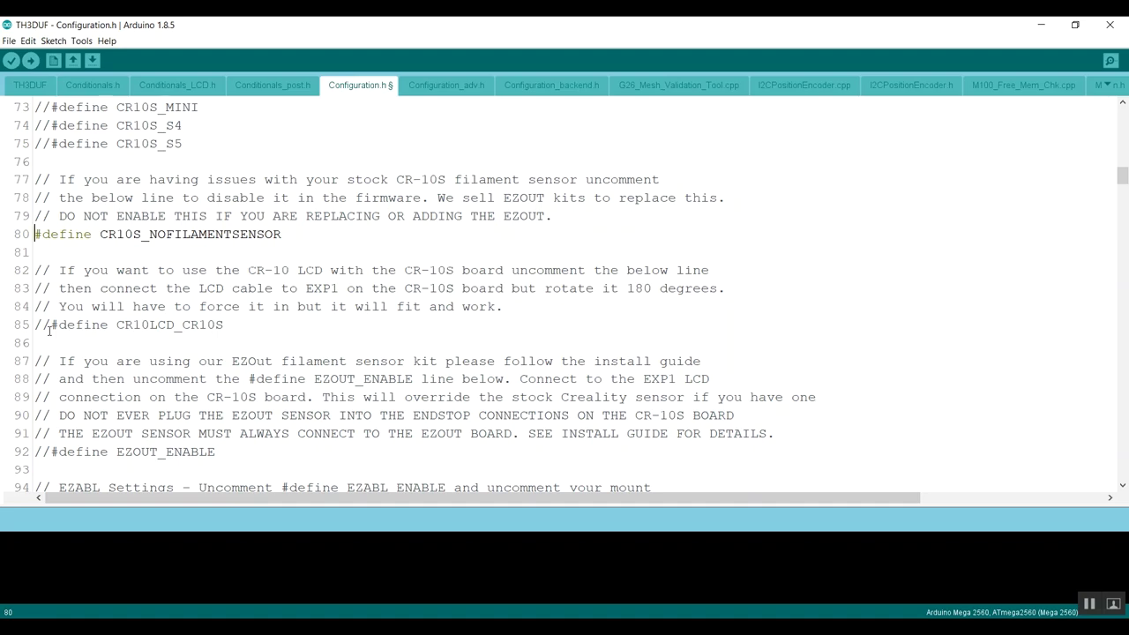
scroll(50, 330, "down", 2)
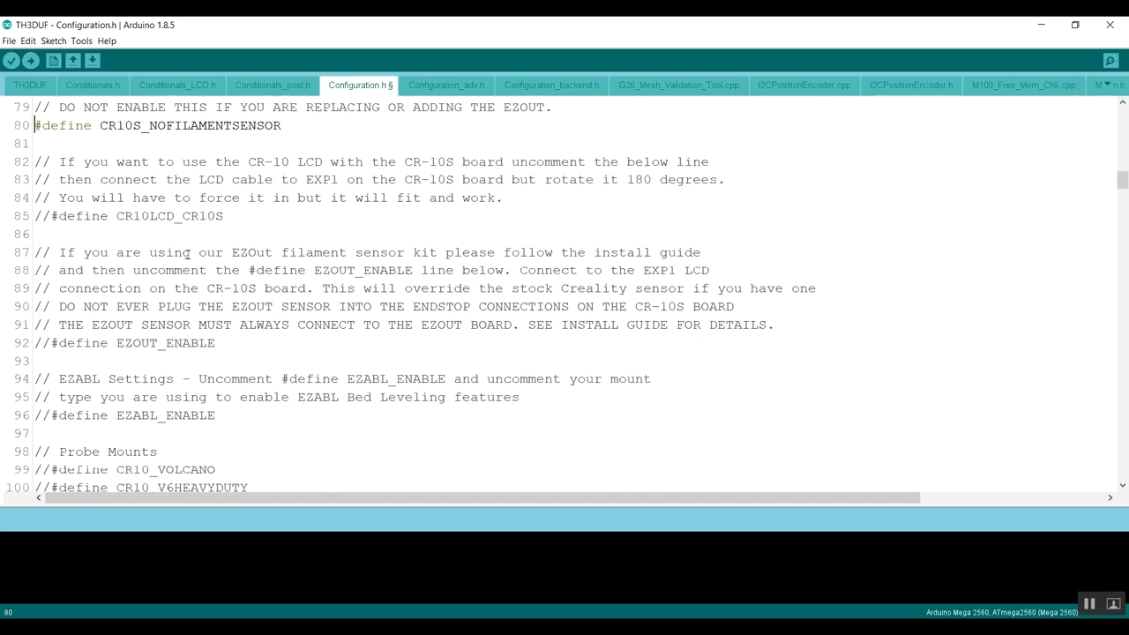
scroll(59, 351, "down", 1)
left_click(42, 361)
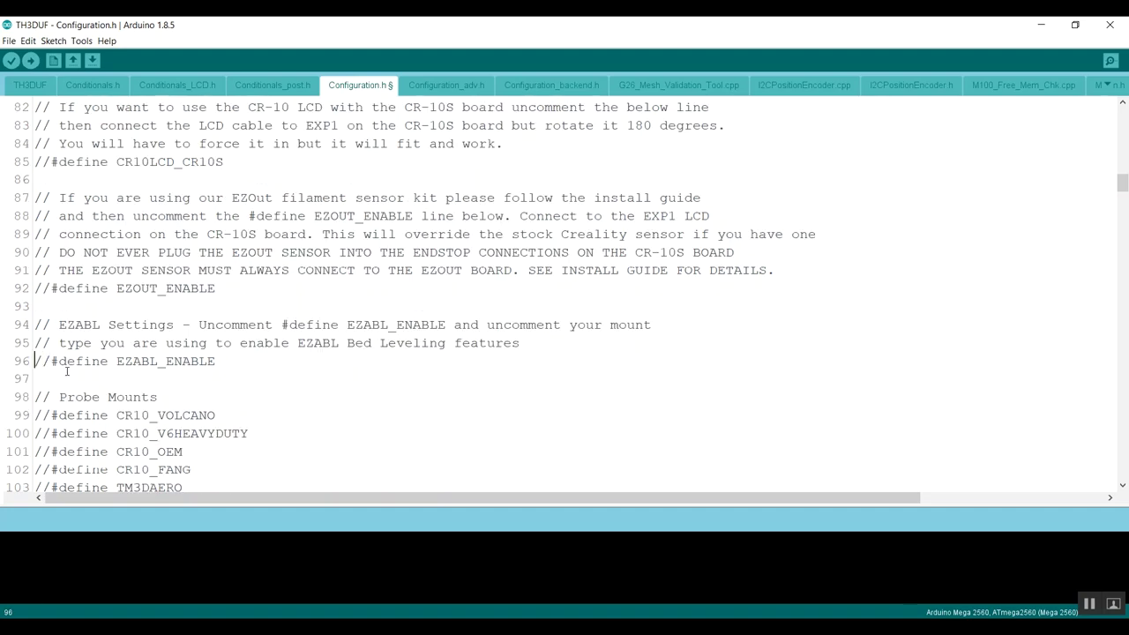
key("Delete")
key("Delete")
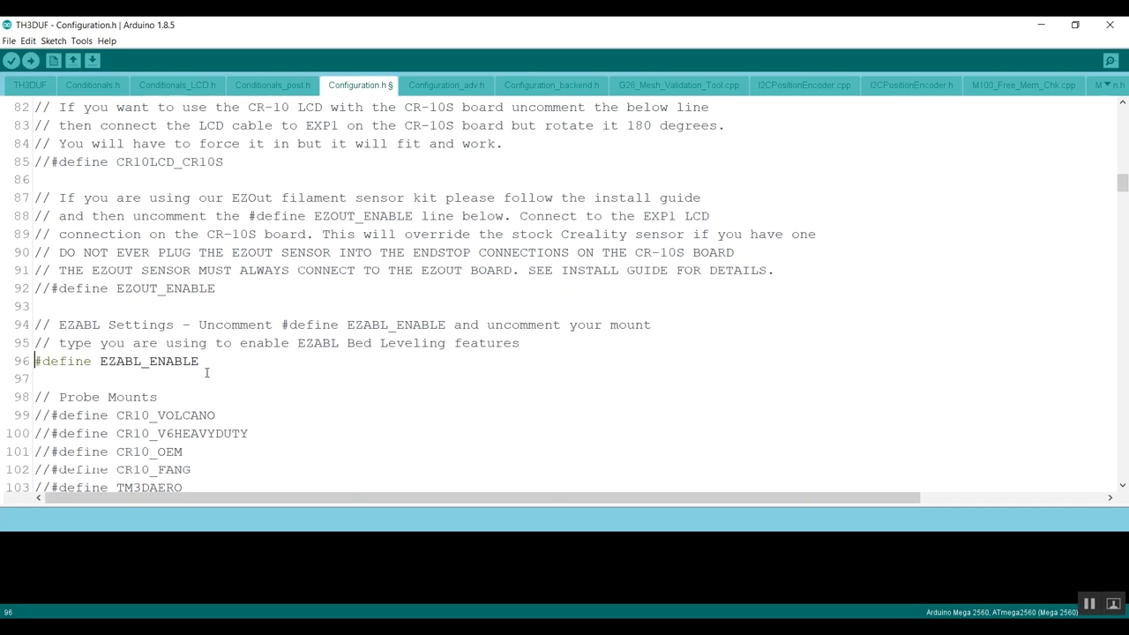
Uncomment the CR10_OEM define in the probe mounts list of the CR-10S section
scroll(260, 368, "down", 2)
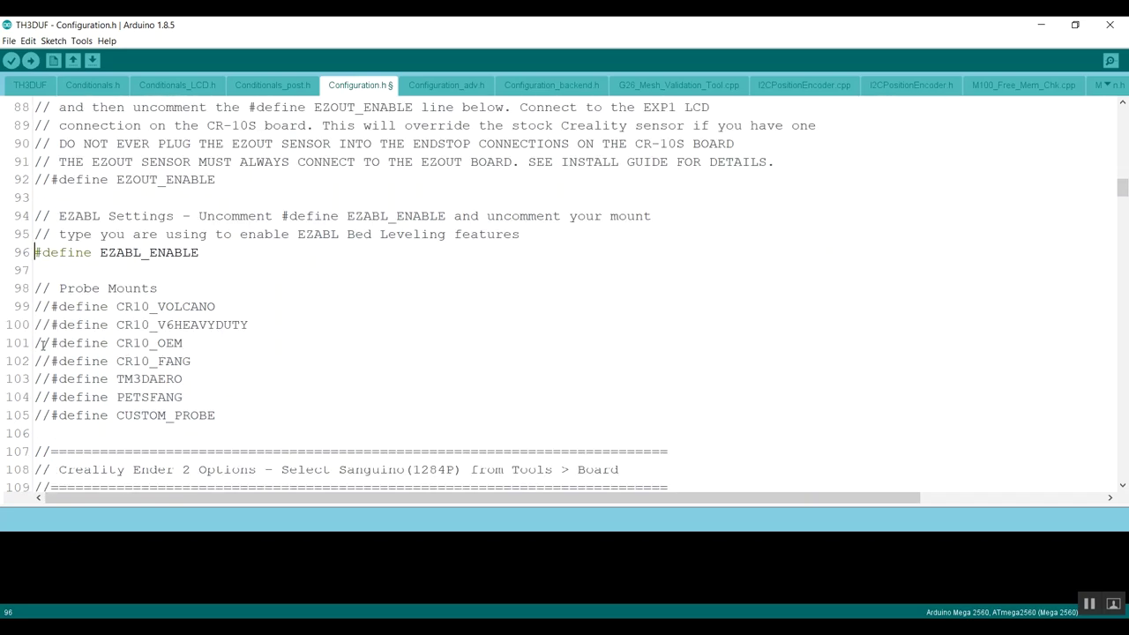
left_click(37, 344)
key("Delete")
key("Delete")
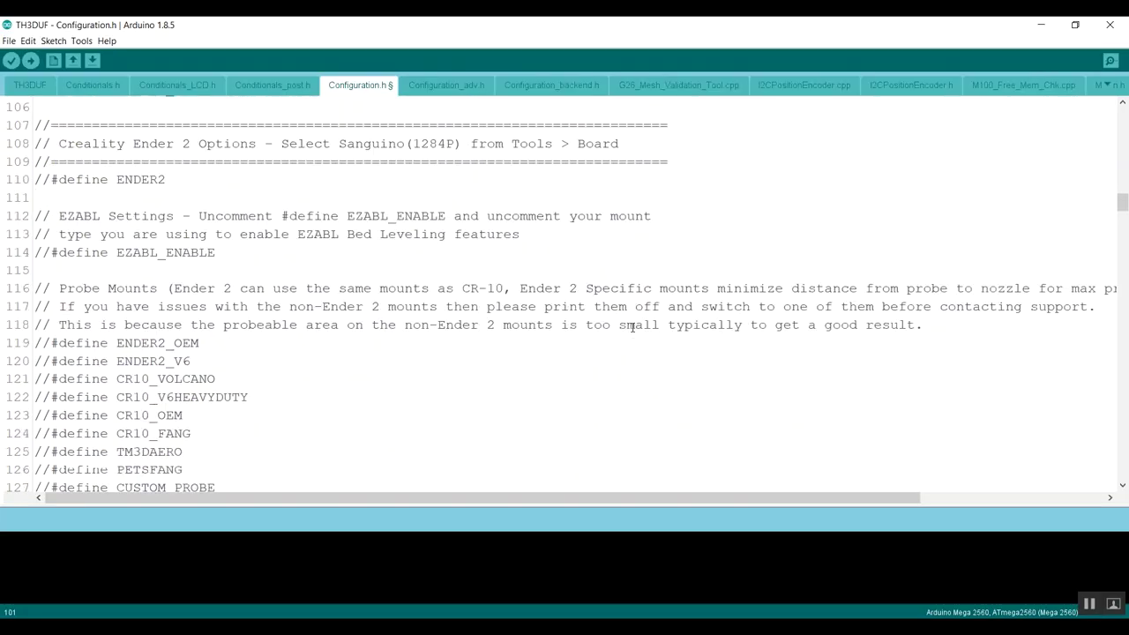
Change the first digit of the EZABL_PROBE_EDGE value to 4 in the EZABL Advanced Settings
scroll(632, 325, "down", 3)
scroll(632, 328, "down", 20)
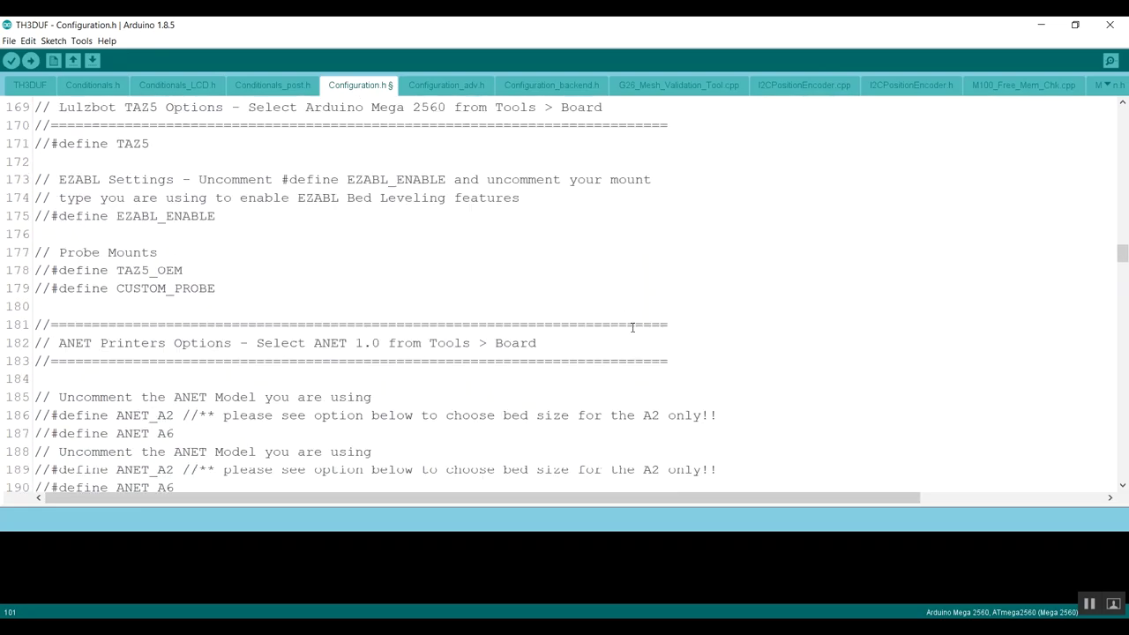
scroll(632, 327, "down", 13)
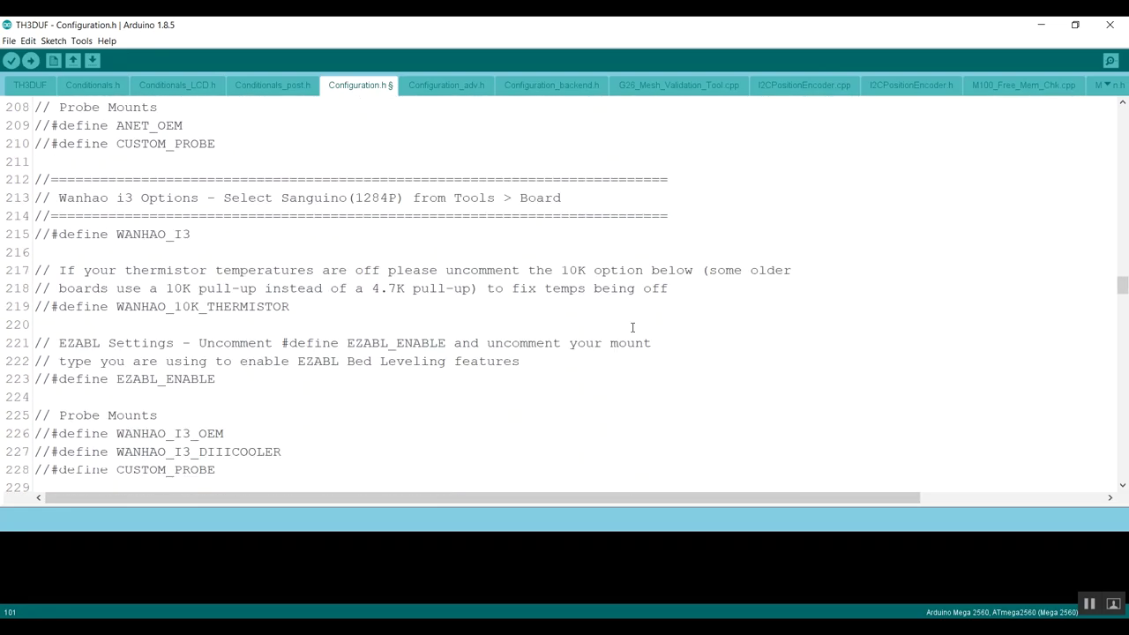
scroll(632, 327, "down", 11)
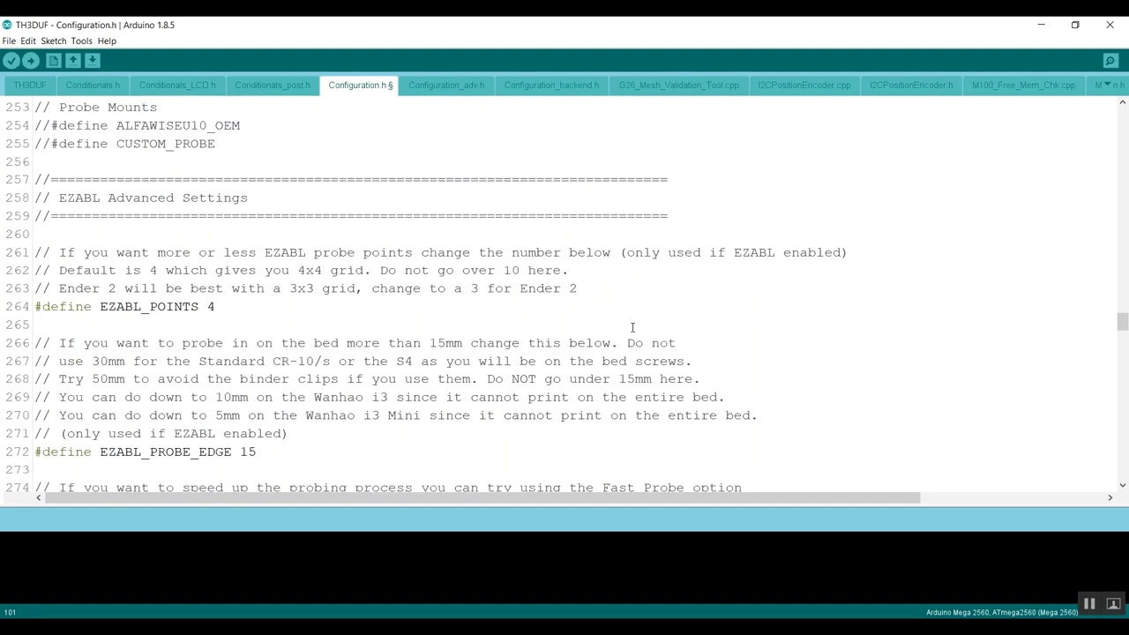
scroll(632, 328, "down", 1)
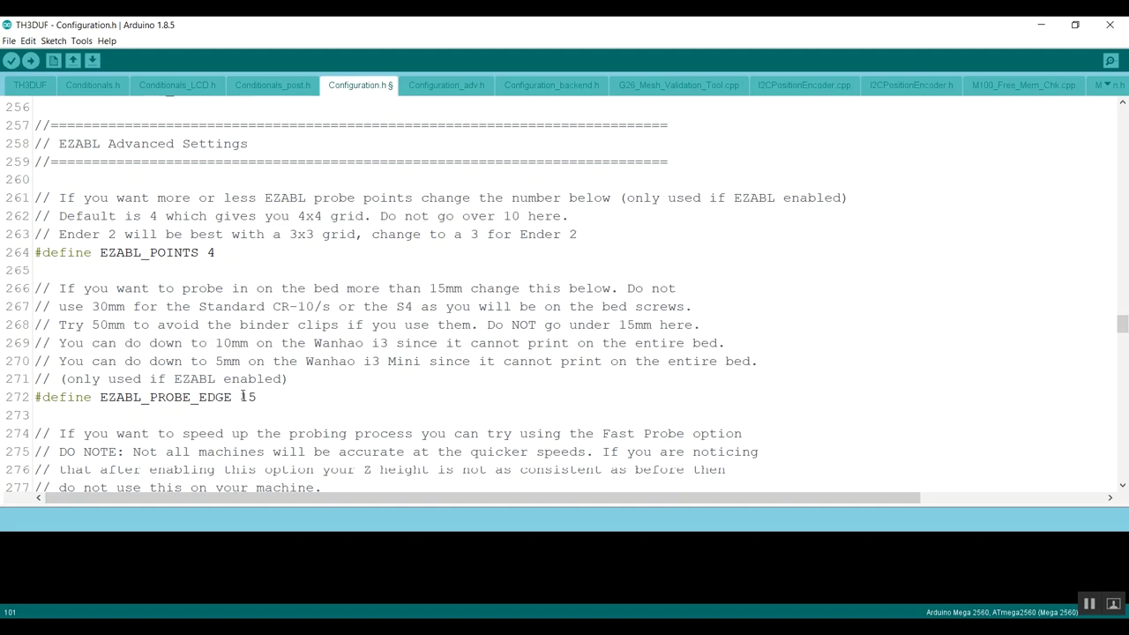
left_click(243, 397)
key("Delete")
type("4")
Select COM4 as the port and check that the Arduino Mega 2560 board and ATmega2560 processor are set
scroll(396, 290, "up", 17)
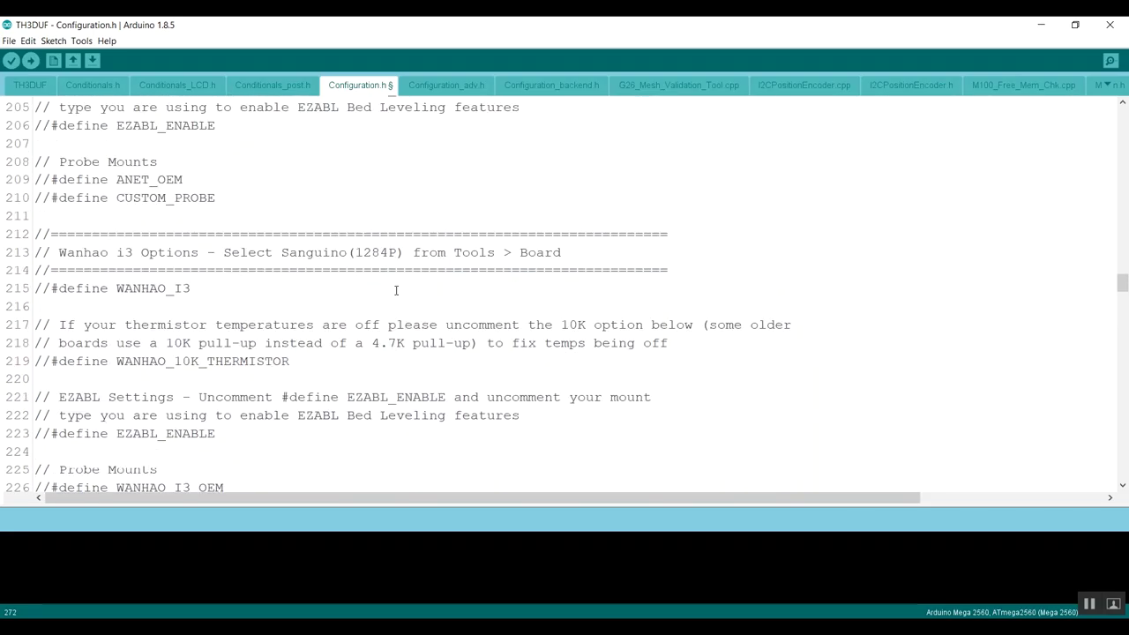
scroll(396, 290, "up", 20)
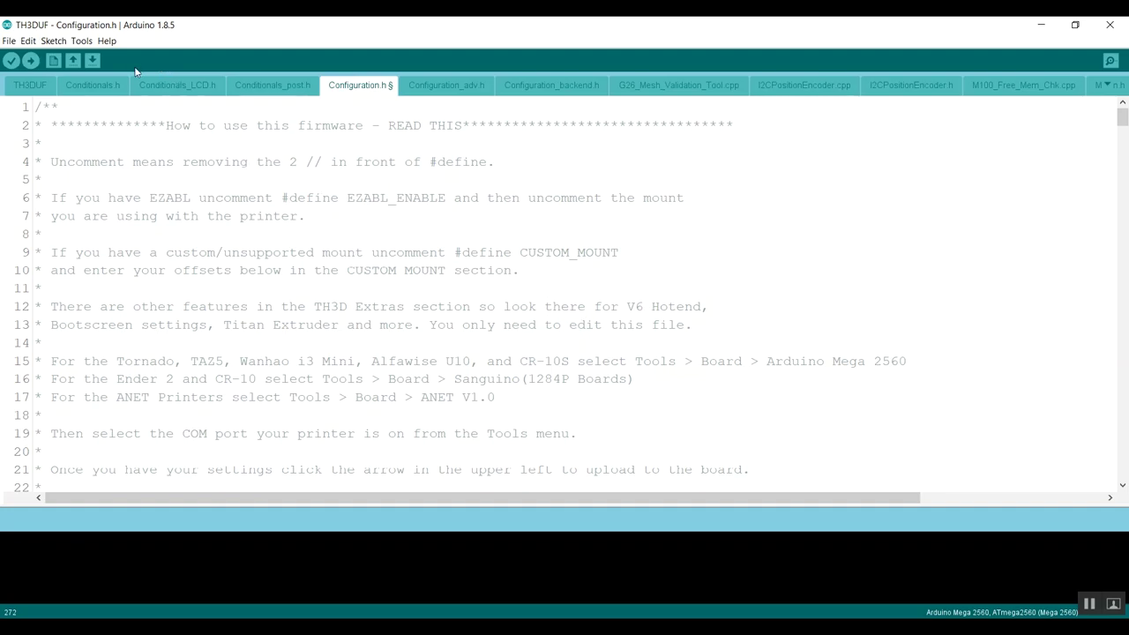
left_click(81, 42)
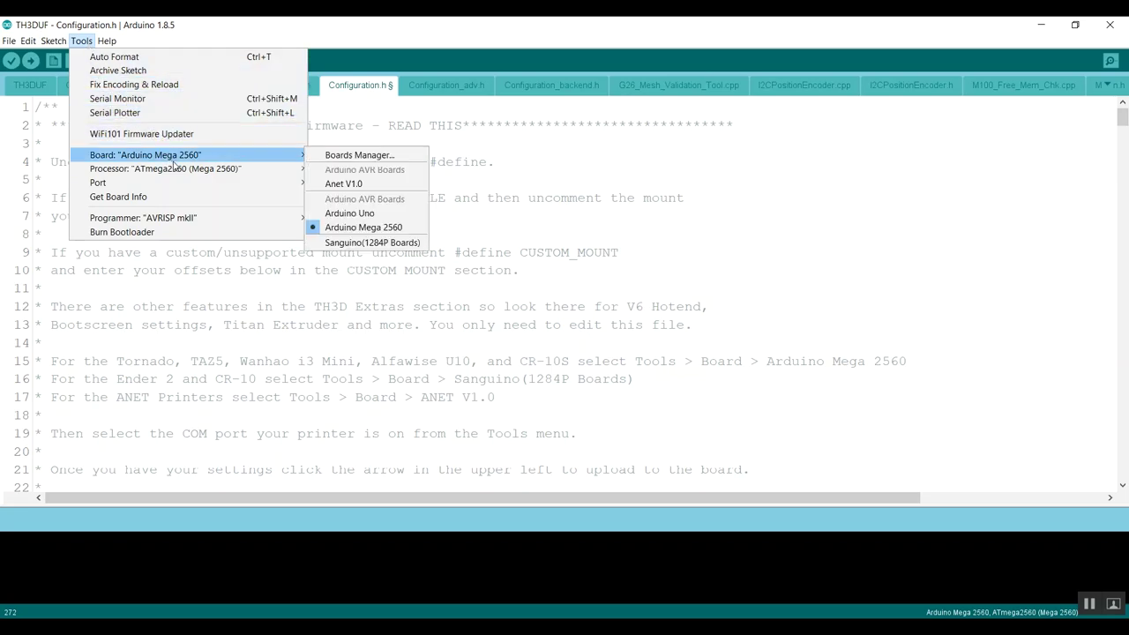
mouse_move(182, 172)
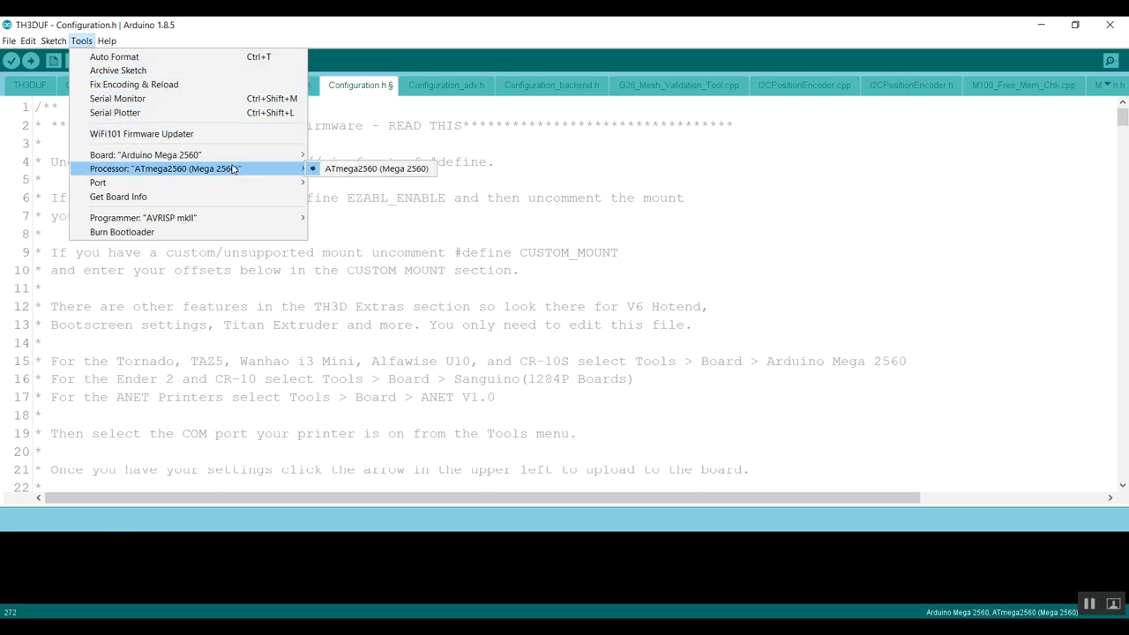
mouse_move(240, 182)
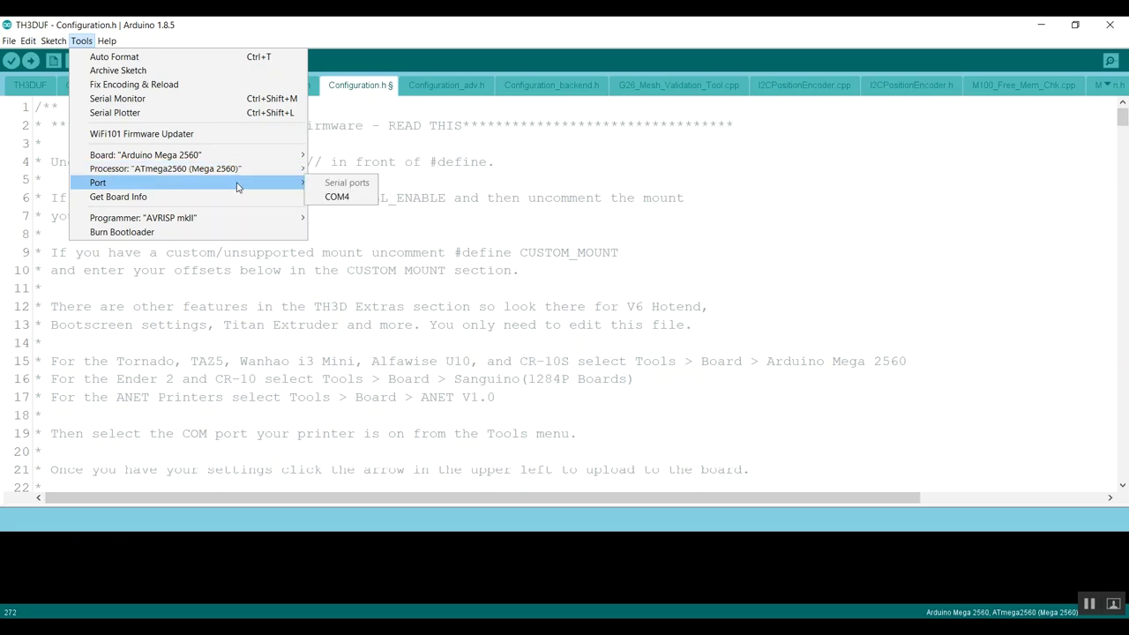
left_click(337, 194)
left_click(81, 40)
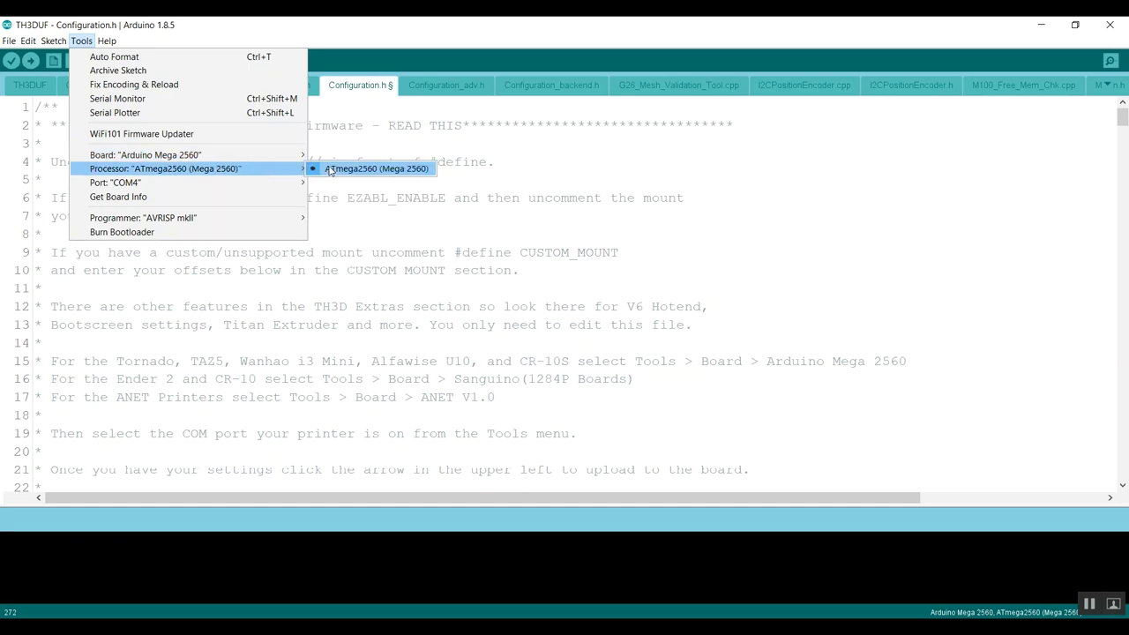
mouse_move(291, 159)
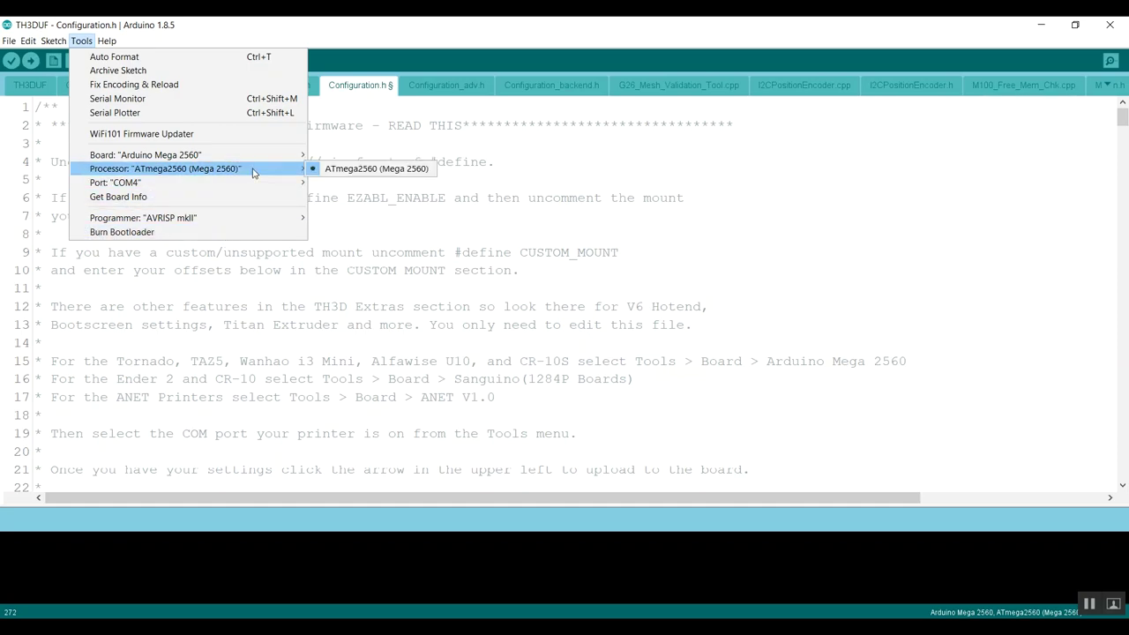
left_click(297, 32)
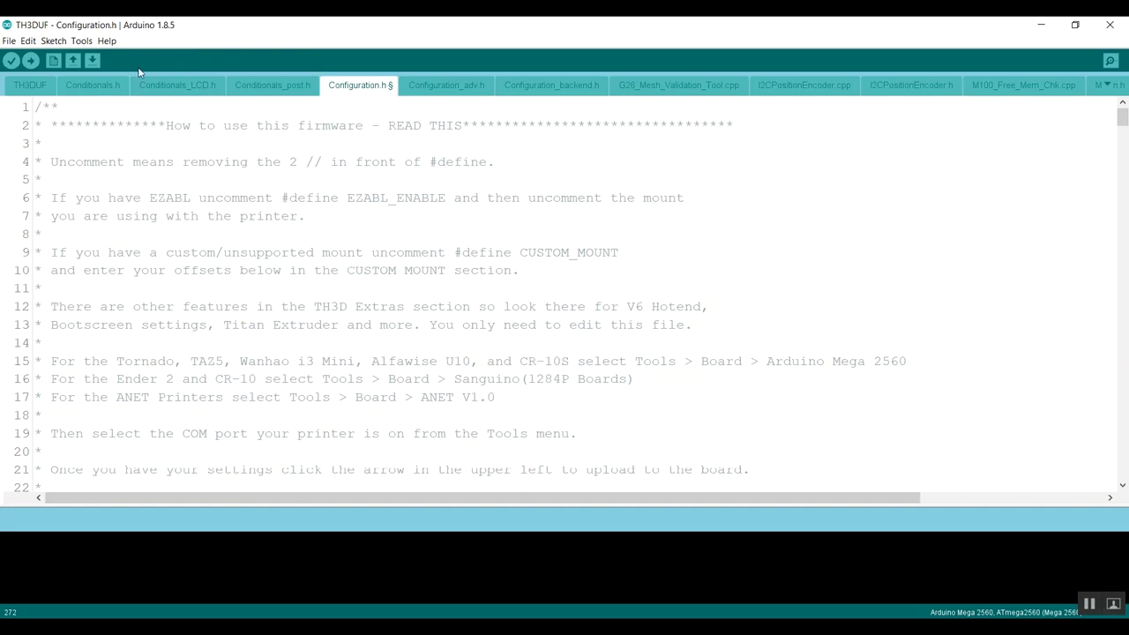
Compile the configured firmware and upload it to the printer board
left_click(10, 60)
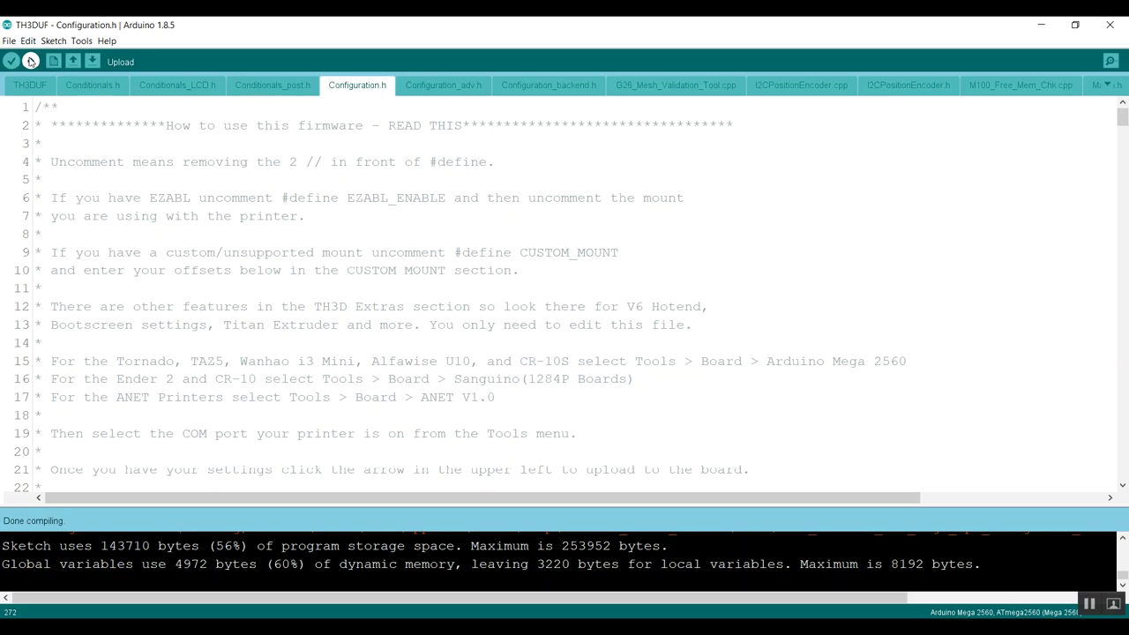
left_click(30, 60)
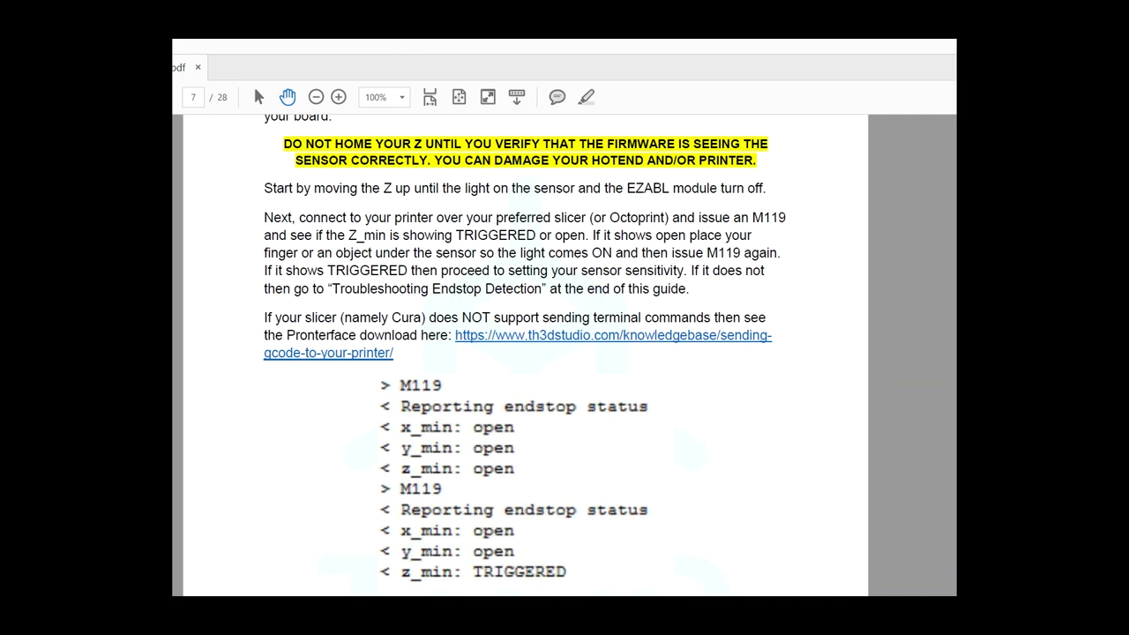
Read the Sensor/Endstop Test instructions in the guide, switch to Simplify3D's Machine Control Panel and send M119 to query the endstops
scroll(565, 356, "up", 3)
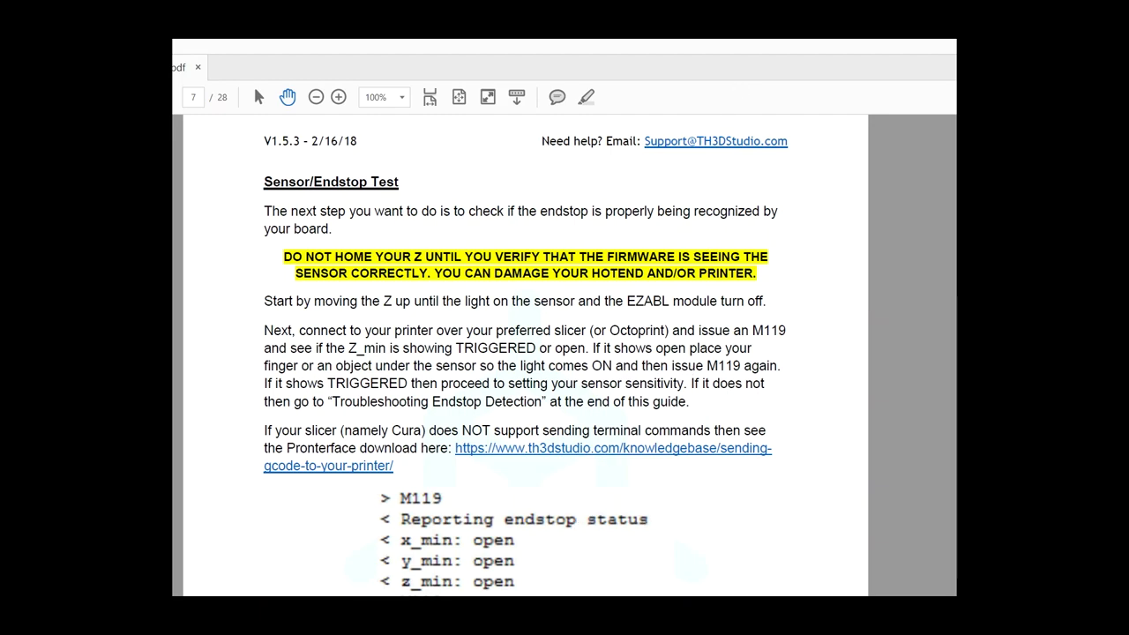
mouse_move(641, 617)
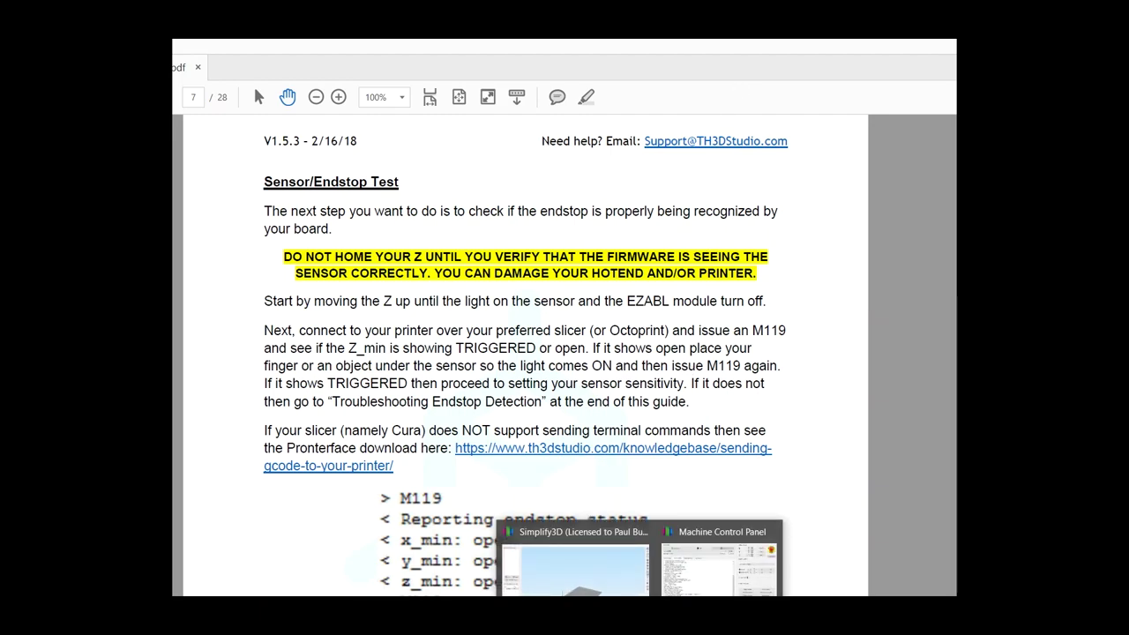
left_click(720, 557)
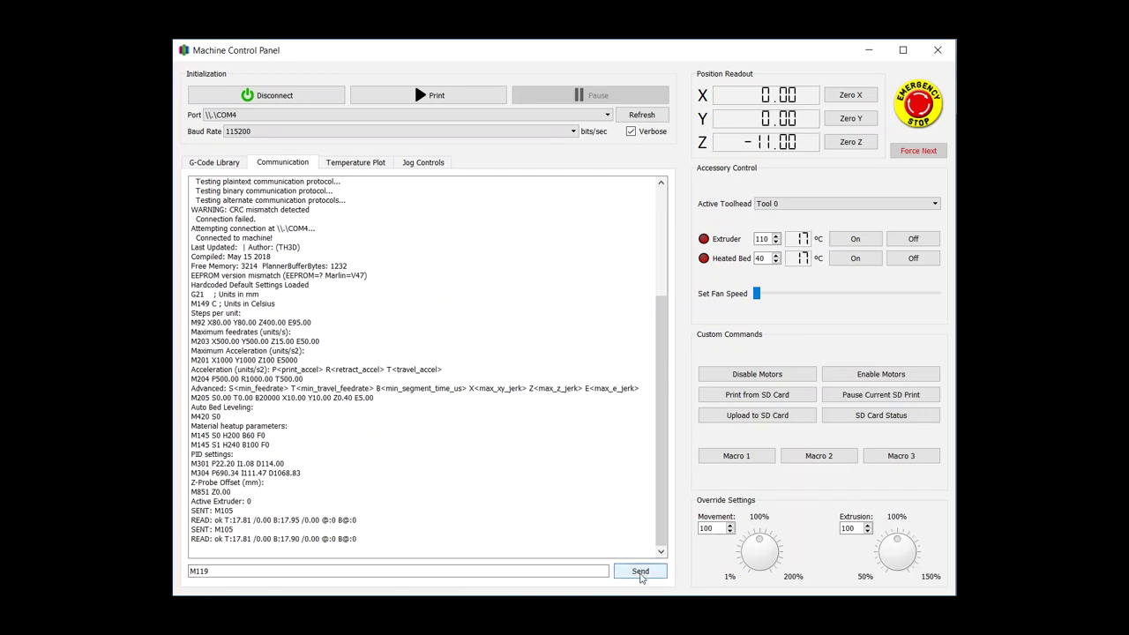
left_click(641, 572)
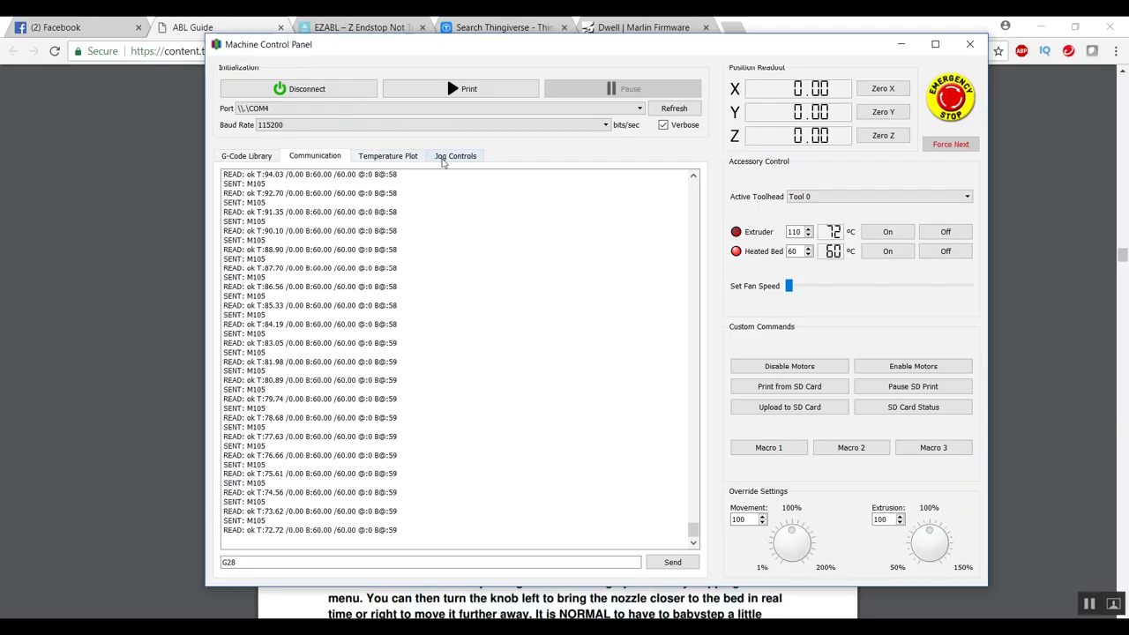
Show the jog controls and lower the Z axis in repeated 0.1 mm steps, past a Z position of -6.7
left_click(452, 158)
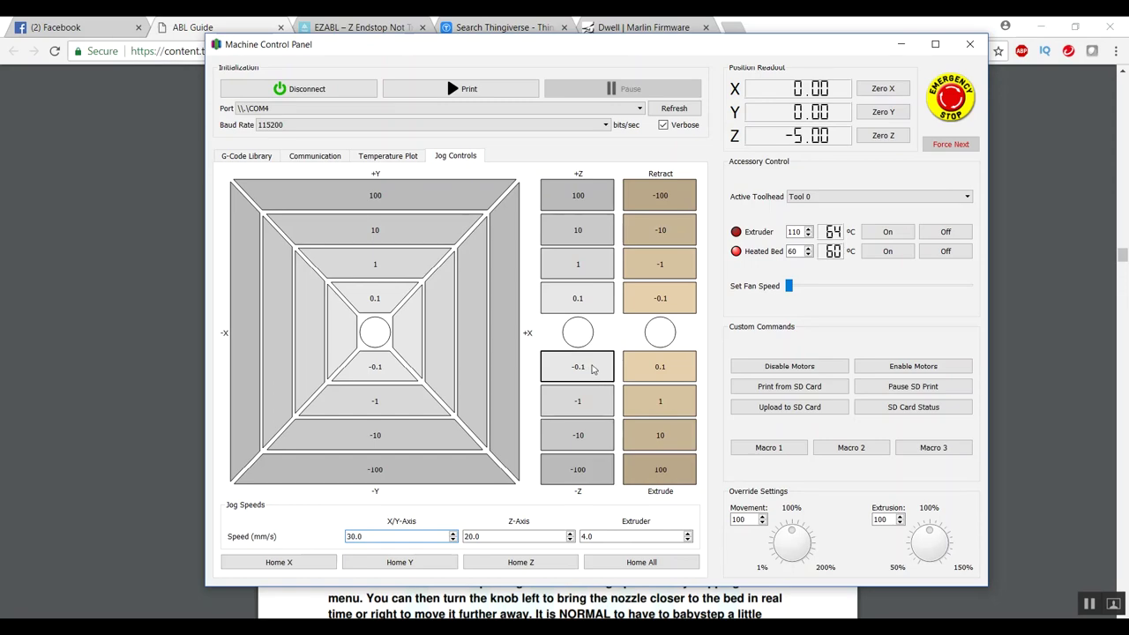
left_click(578, 367)
left_click(577, 367)
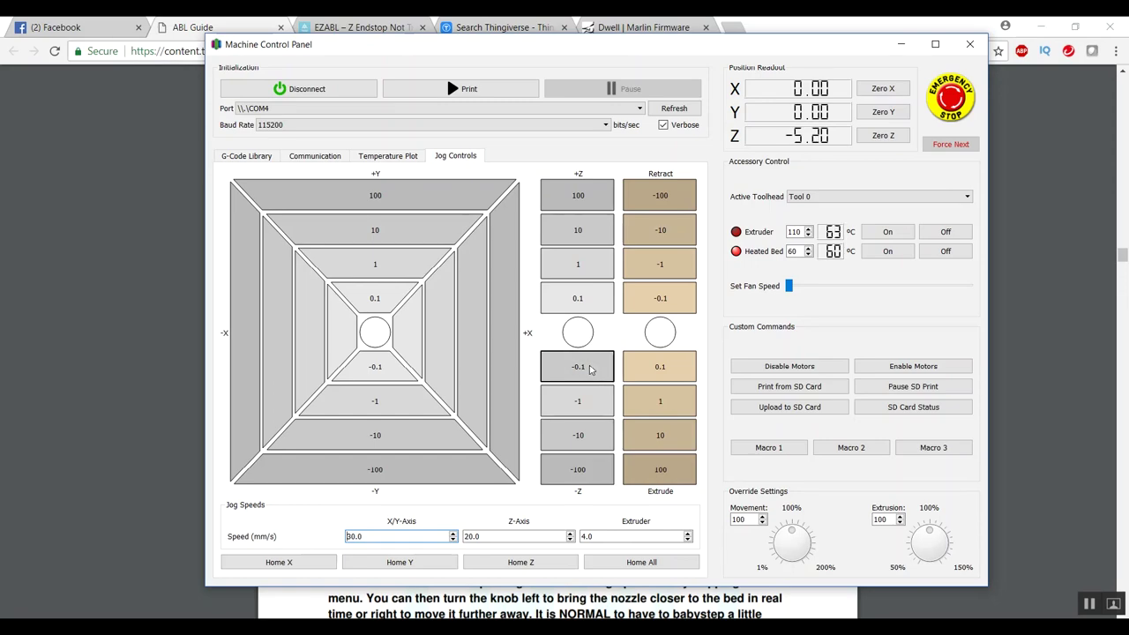
left_click(590, 369)
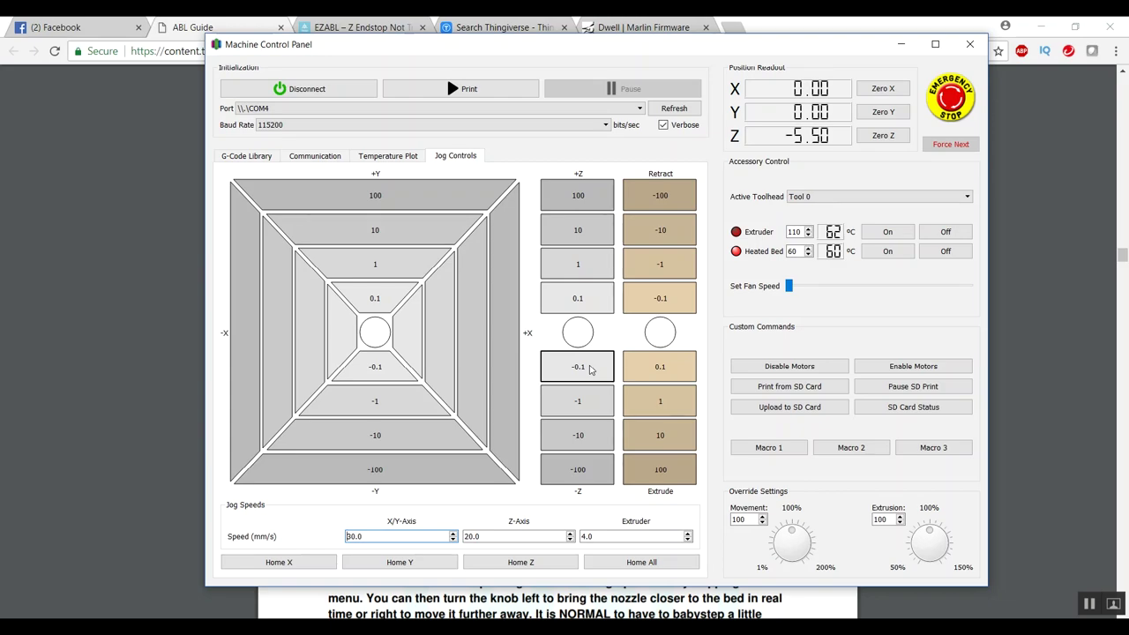
left_click(590, 370)
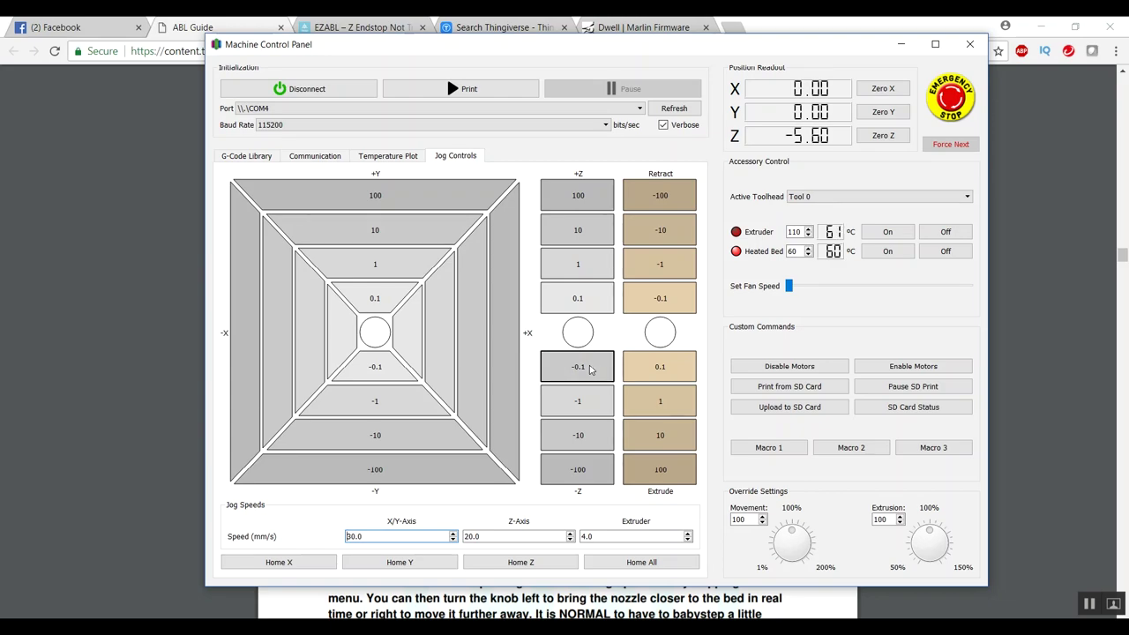
left_click(590, 370)
left_click(590, 370)
left_click(590, 369)
left_click(590, 369)
left_click(590, 370)
left_click(590, 369)
left_click(591, 370)
left_click(590, 370)
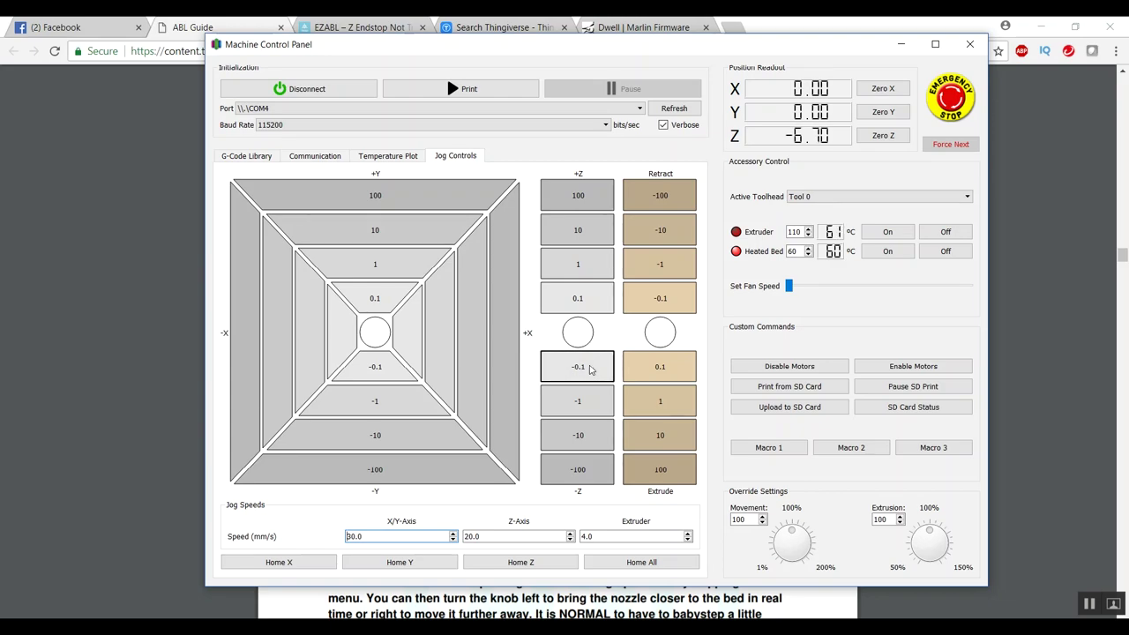
left_click(590, 369)
left_click(590, 370)
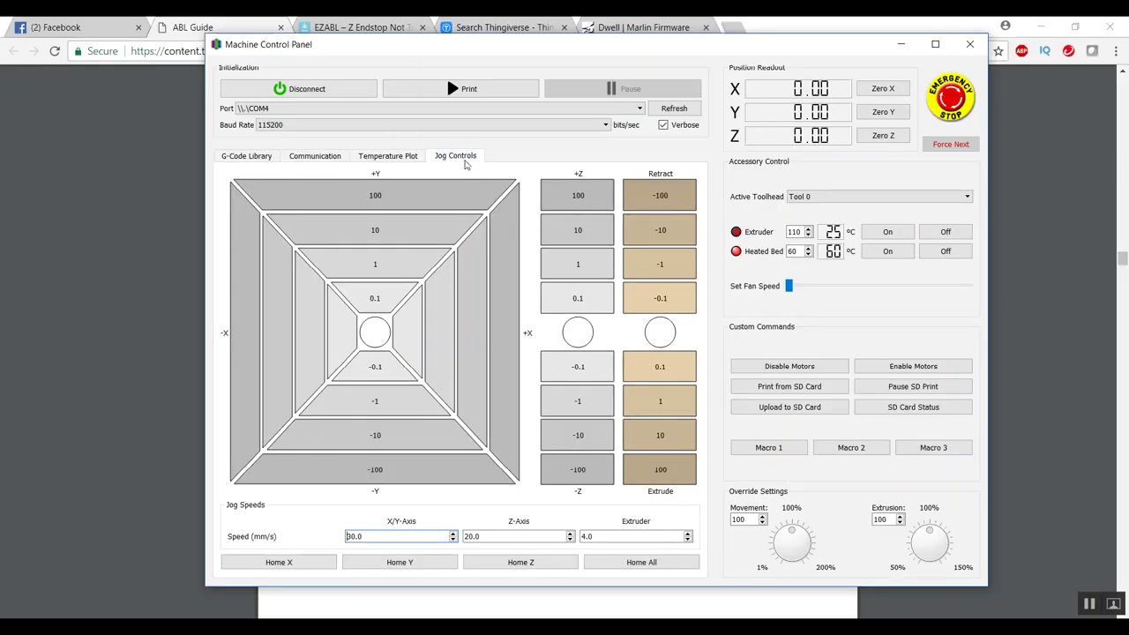
Lower the Z axis by two 1 mm steps from the zero position
left_click(578, 404)
left_click(578, 404)
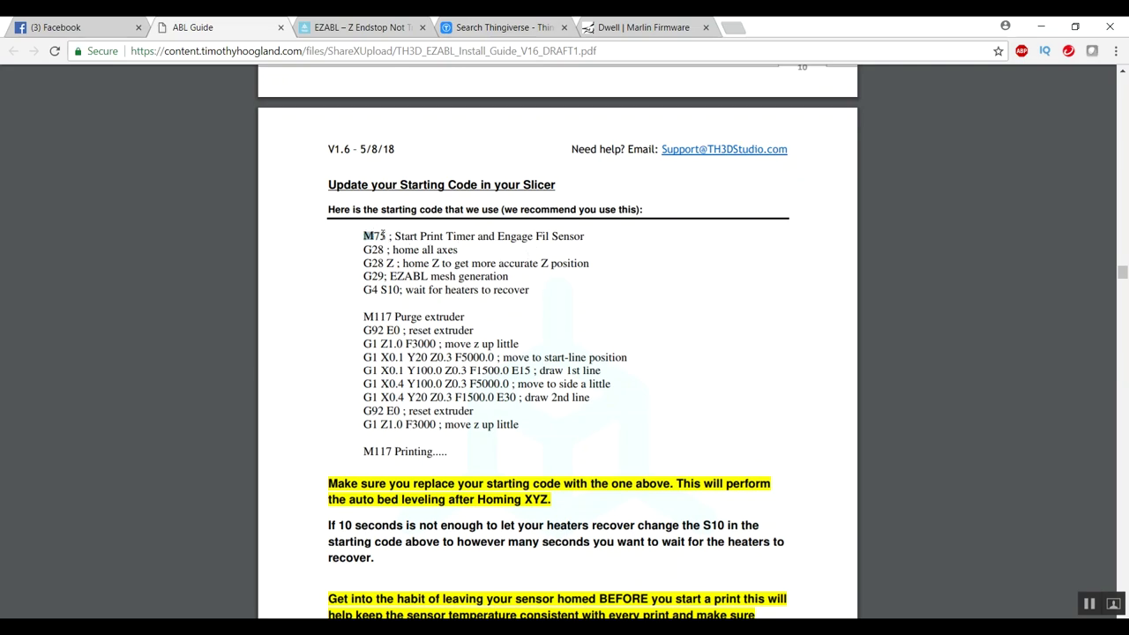
Compare the install guide's recommended starting code with Simplify3D's Starting Script, and read the guide's note on changing the G4 S10 heater wait
left_click_drag(382, 234, 444, 443)
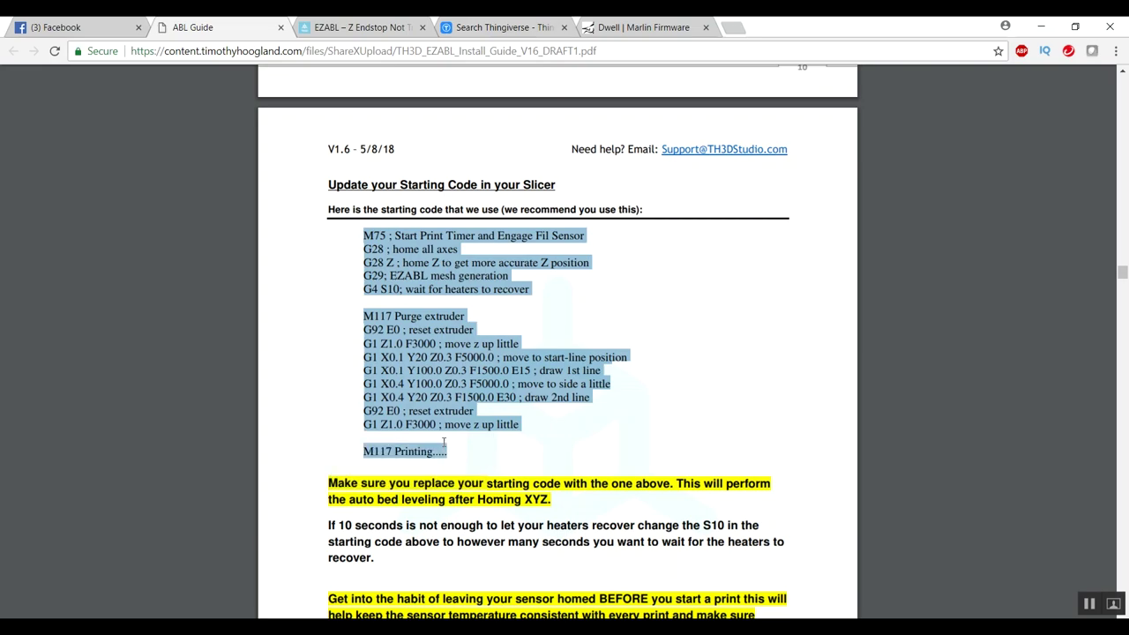
left_click(725, 310)
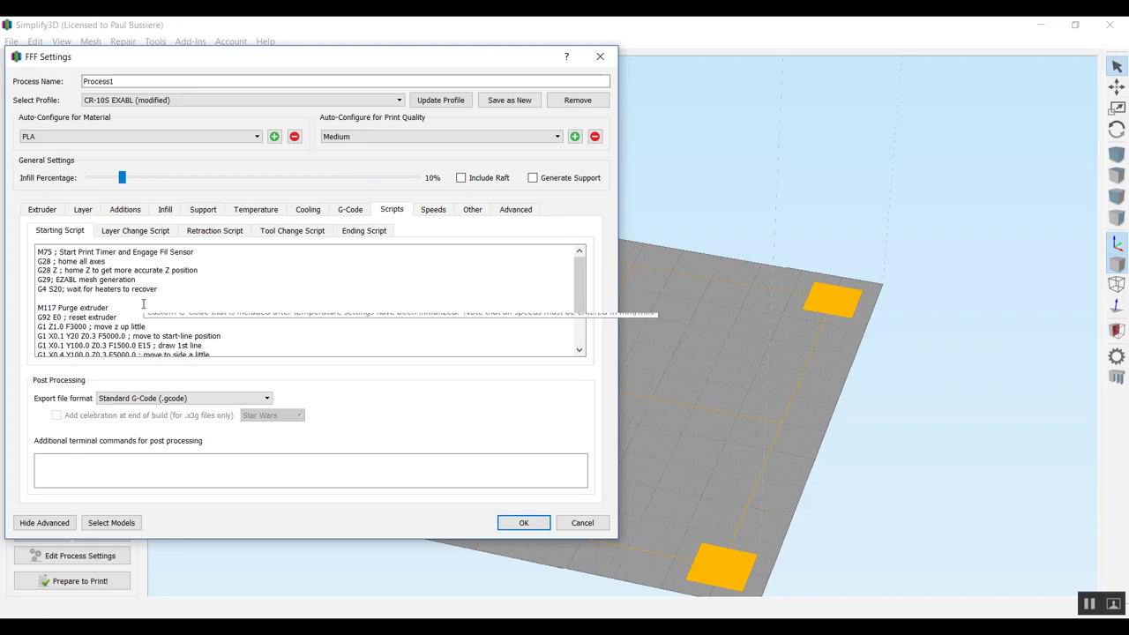
scroll(292, 278, "down", 1)
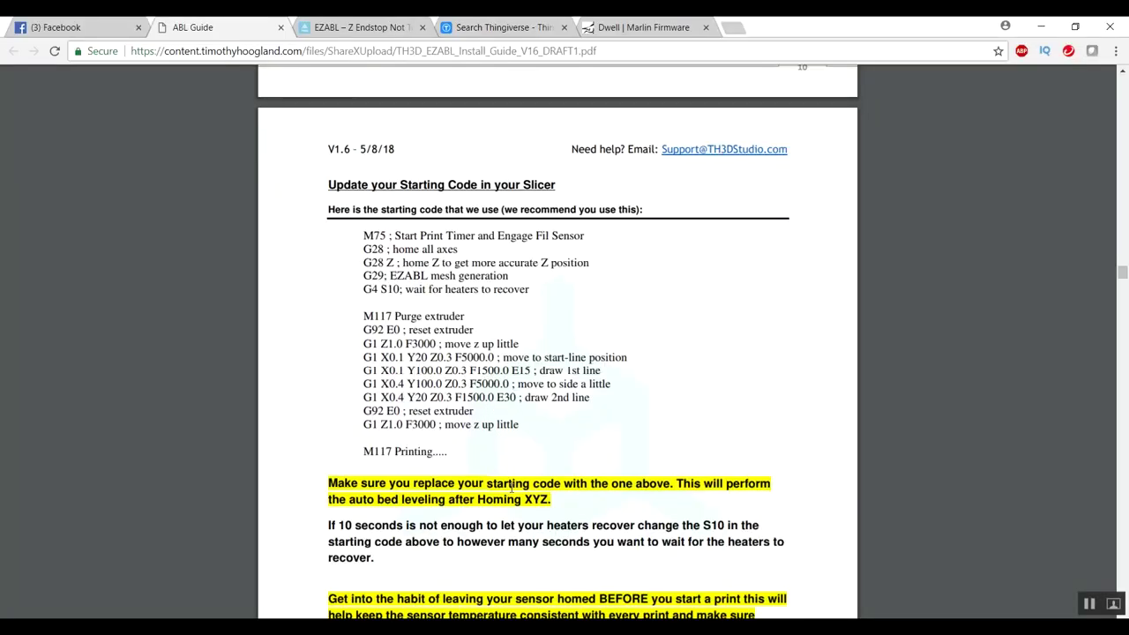
scroll(511, 488, "down", 2)
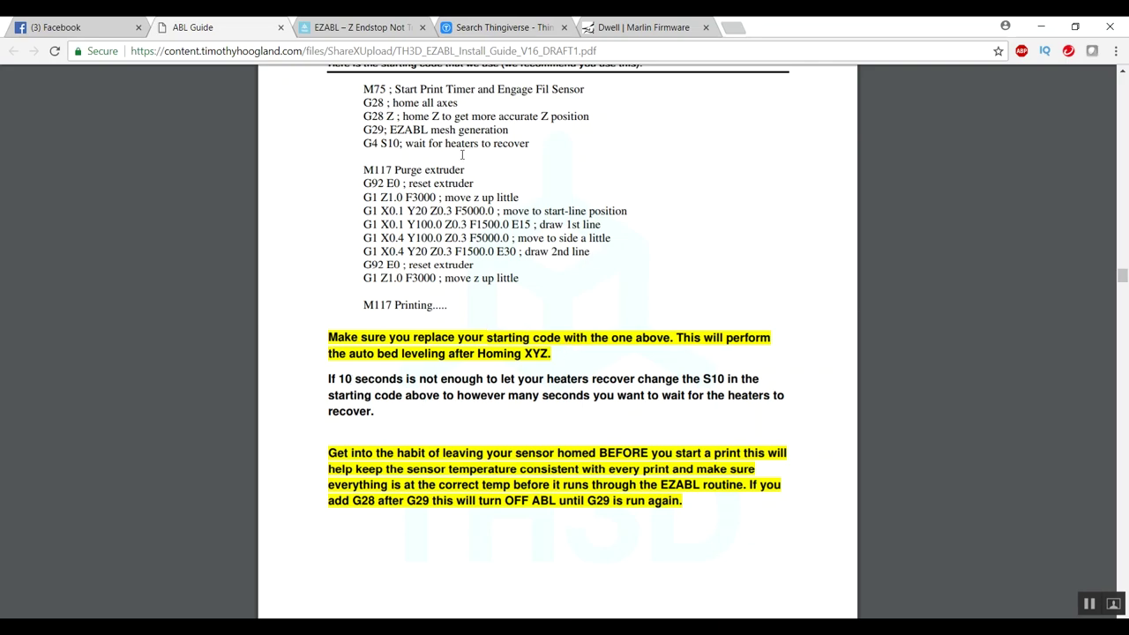
left_click_drag(365, 147, 542, 143)
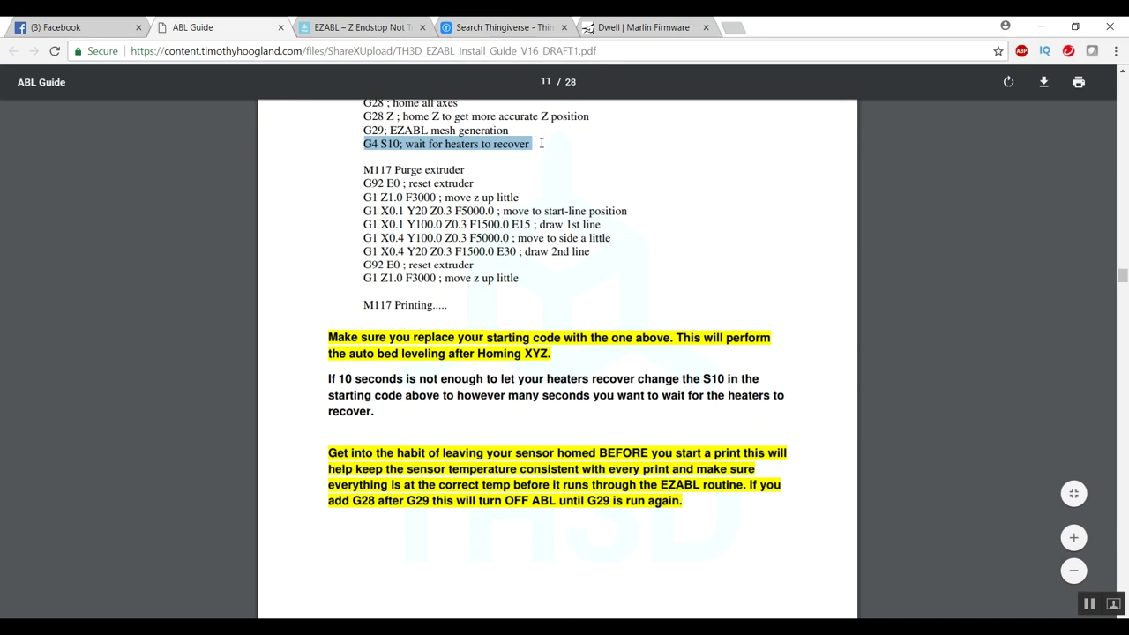
left_click(439, 370)
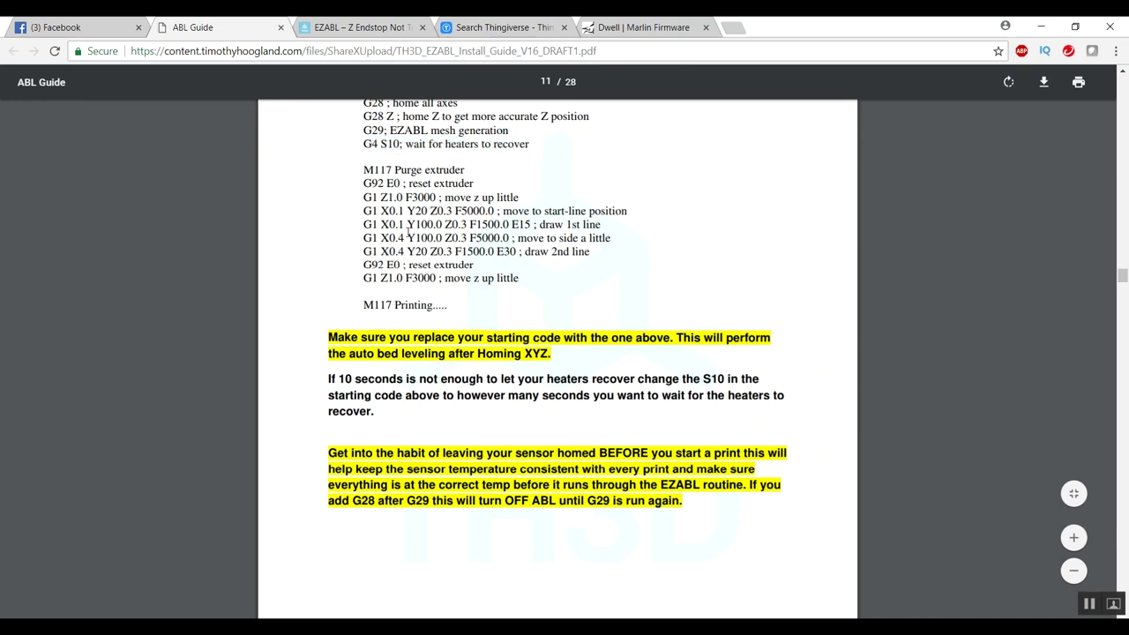
left_click_drag(334, 381, 402, 396)
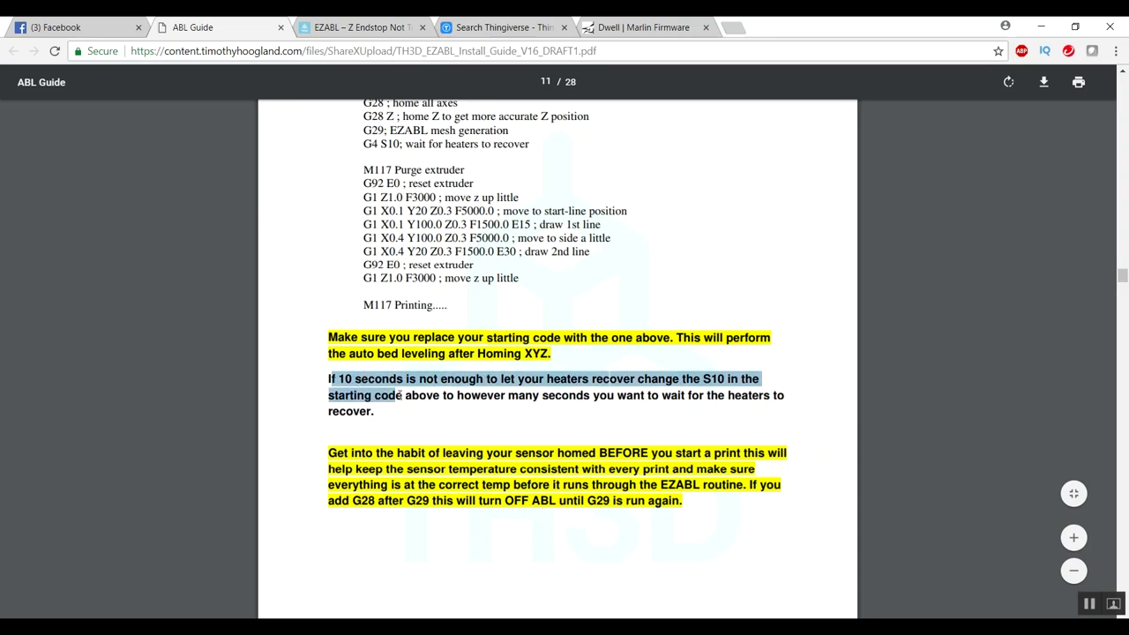
left_click(409, 403)
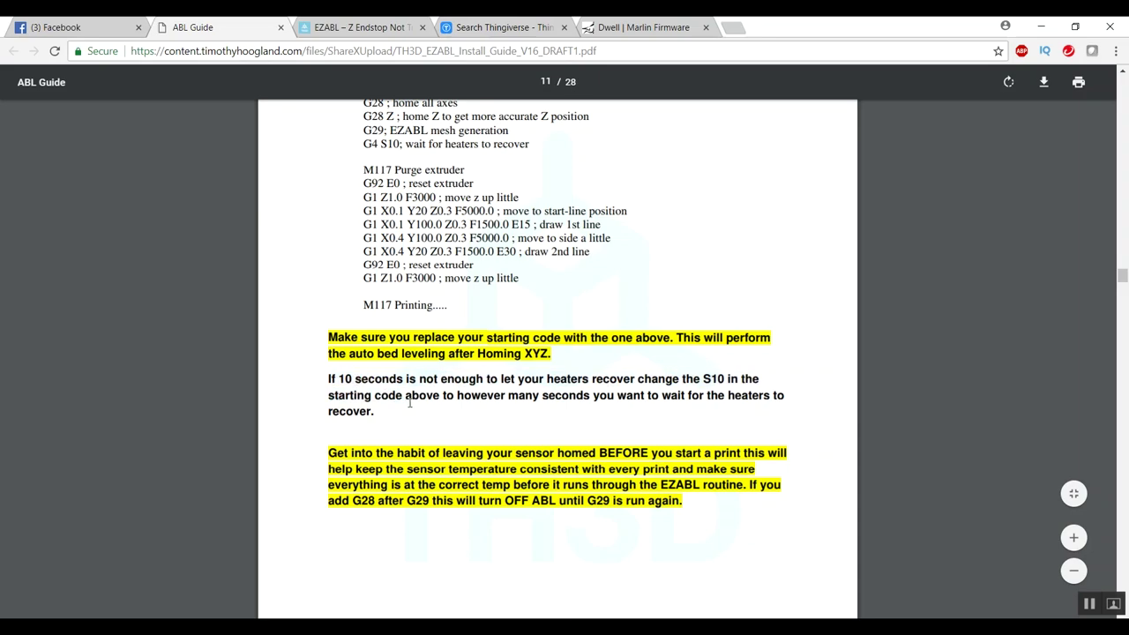